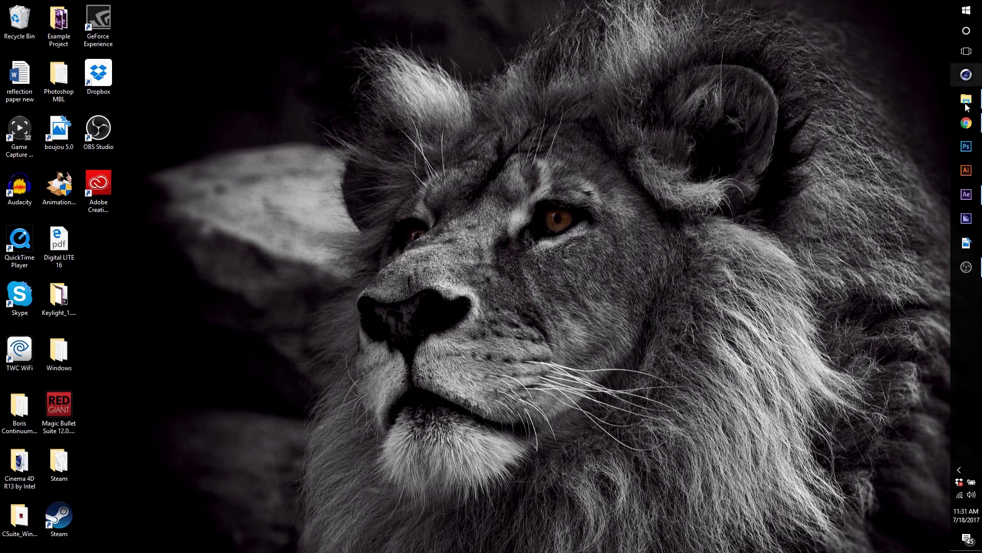
- Open After Effects from the taskbar to show the gameplay project in Comp 1
left_click(966, 194)
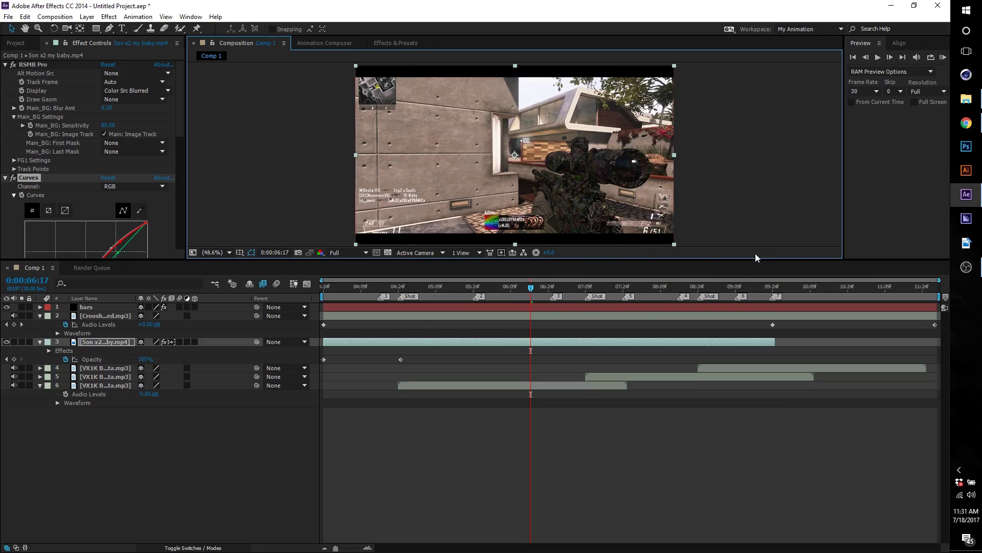
- Delete the bars layer and strip all effects from the gameplay clip
left_click(73, 308)
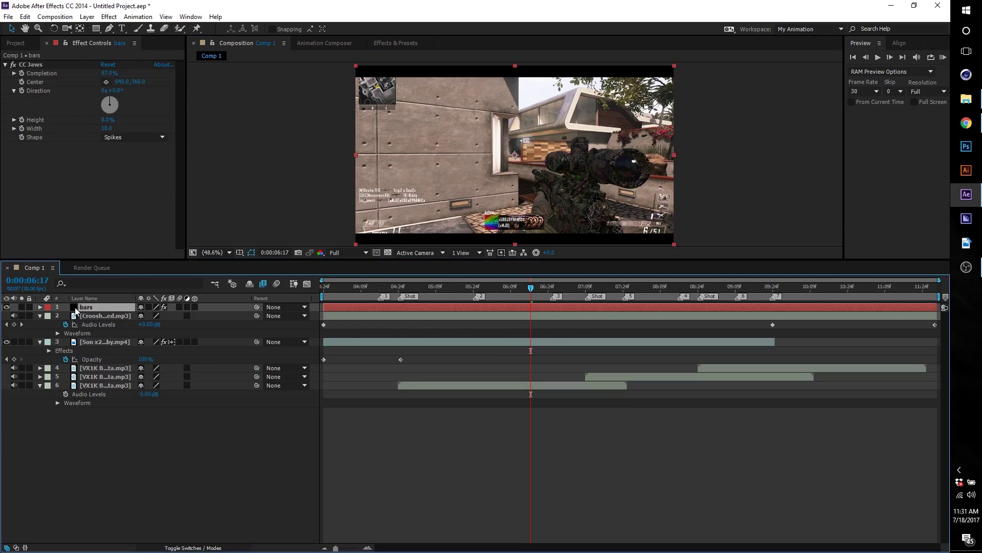
key("Delete")
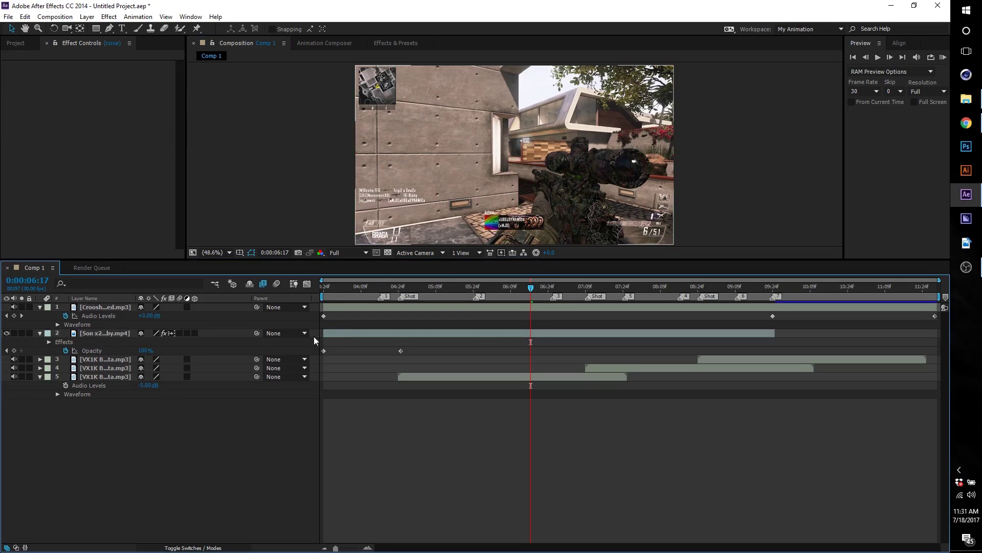
left_click(314, 337)
scroll(39, 65, "down", 10)
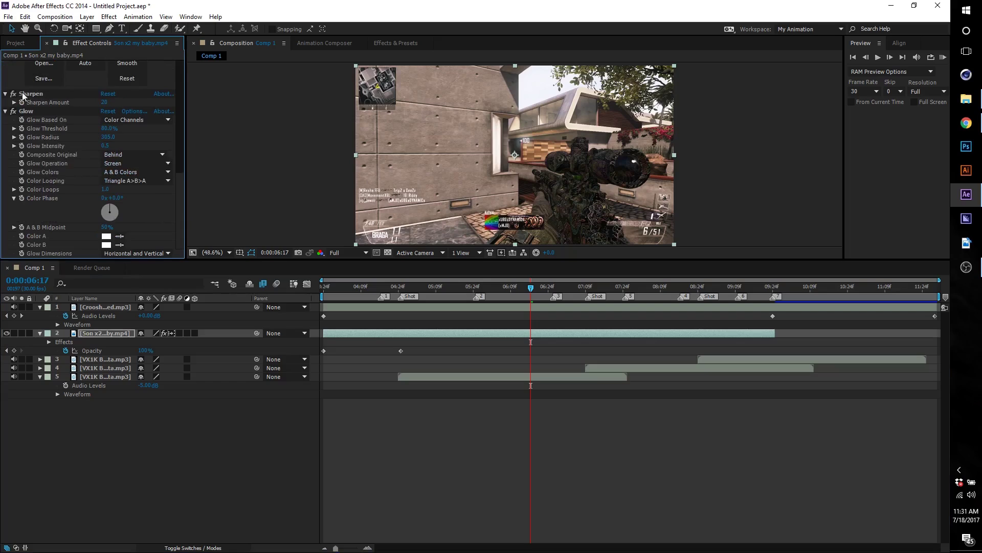
key("ctrl+a")
key("Delete")
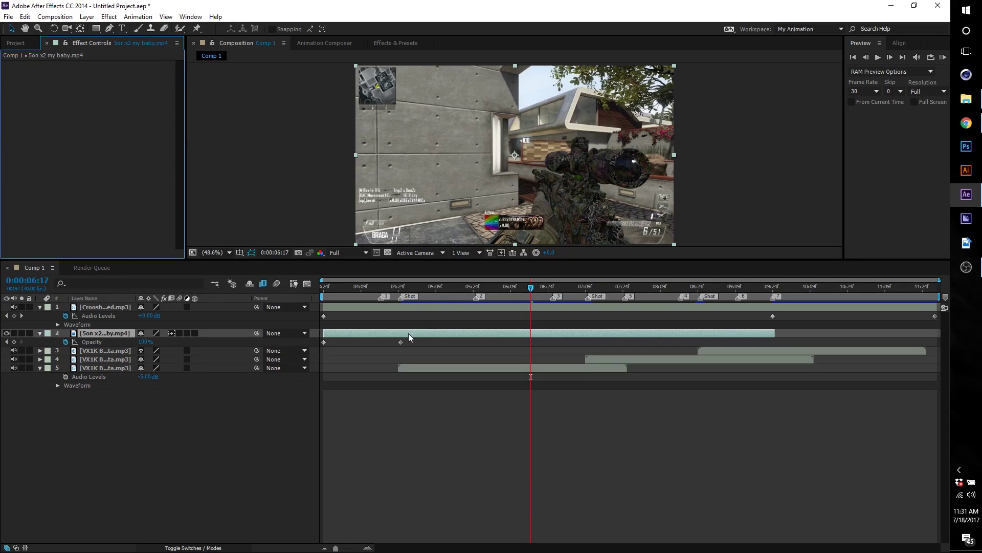
- Reveal the gameplay clip's Time Remap property and its keyframes
left_click(414, 303)
left_click(366, 333)
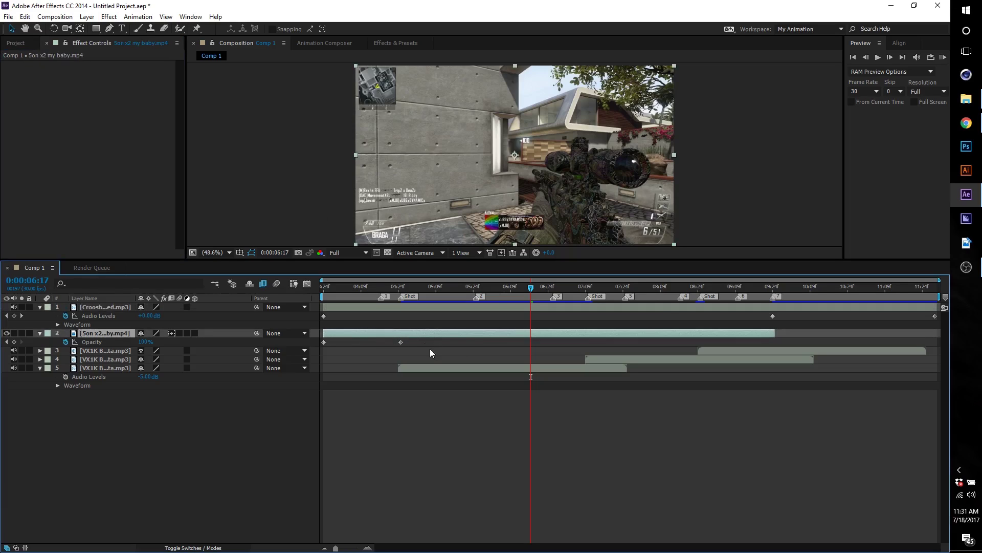
key("u")
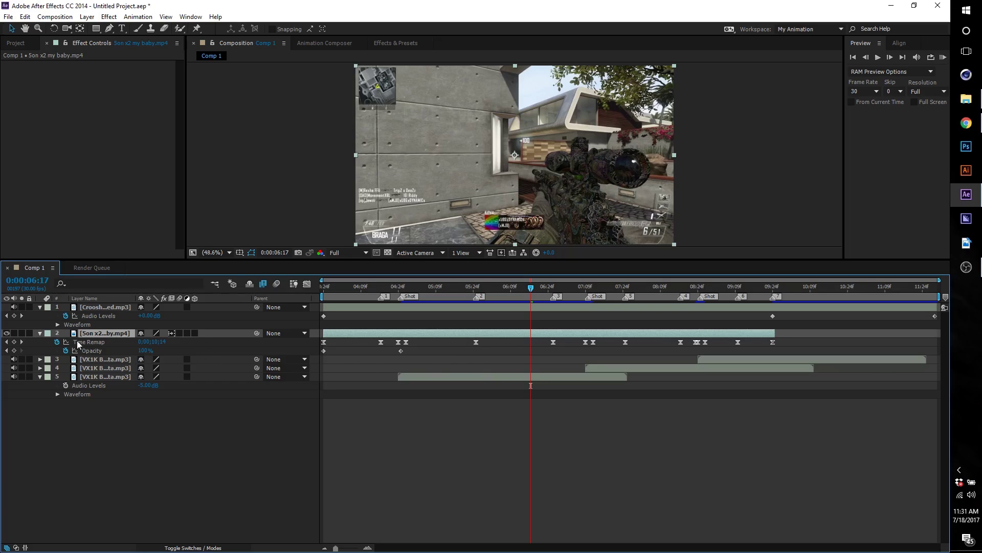
- Inspect the Time Remap curve in the Graph Editor, then delete the gameplay clip layer
left_click(380, 341)
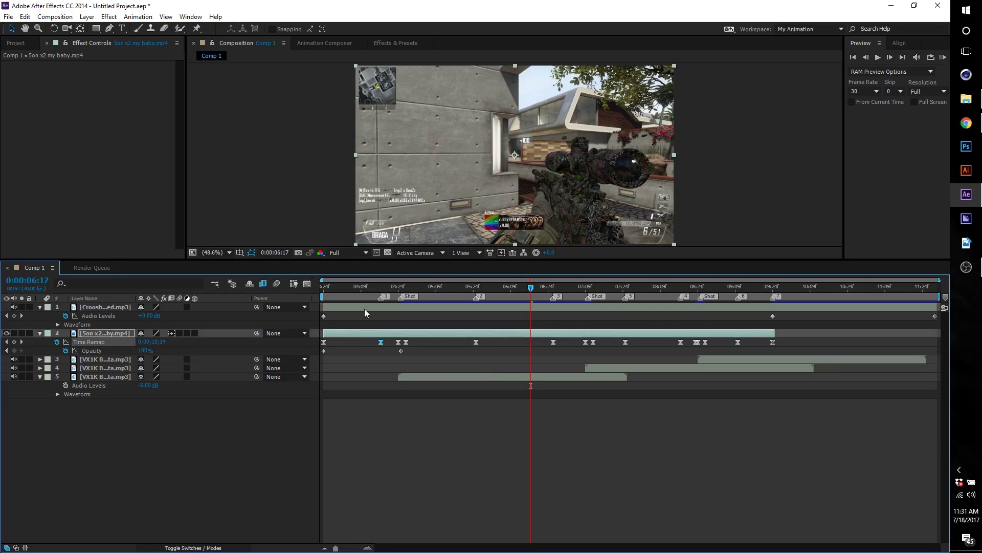
left_click(307, 284)
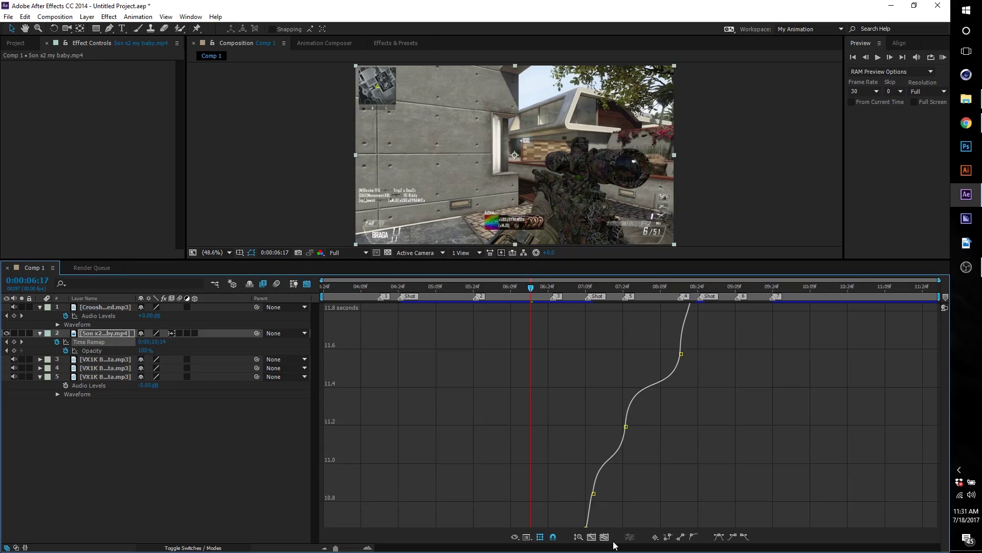
left_click(578, 537)
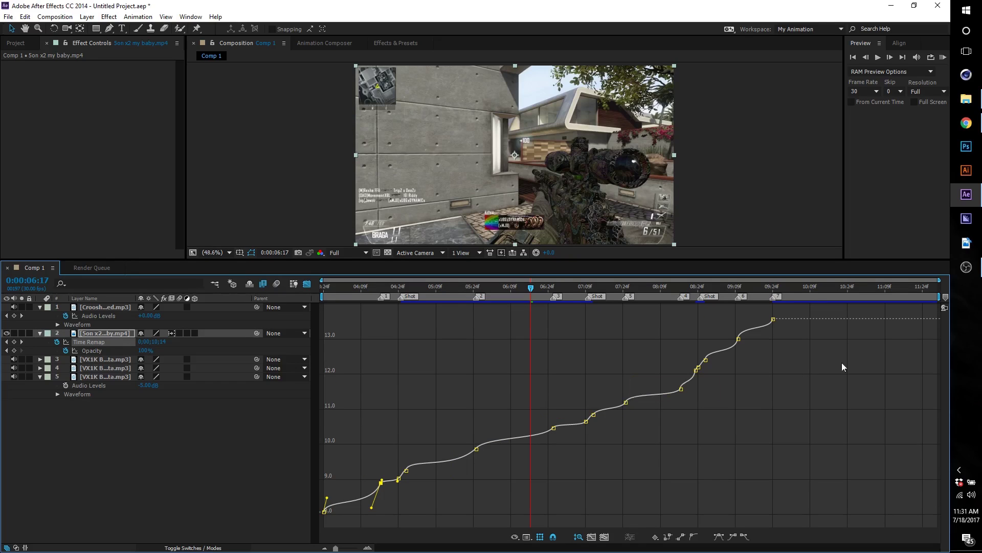
left_click(308, 285)
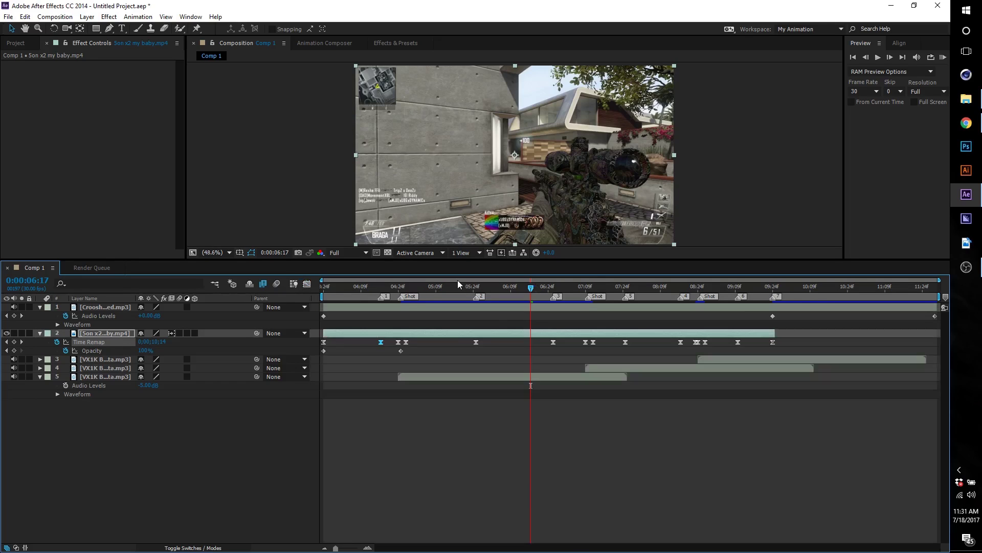
left_click(354, 333)
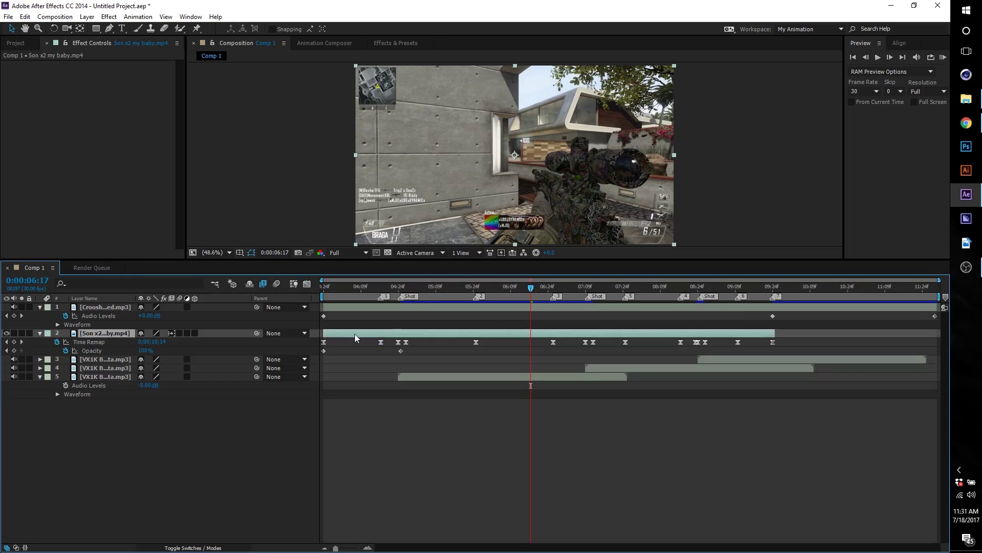
key("Delete")
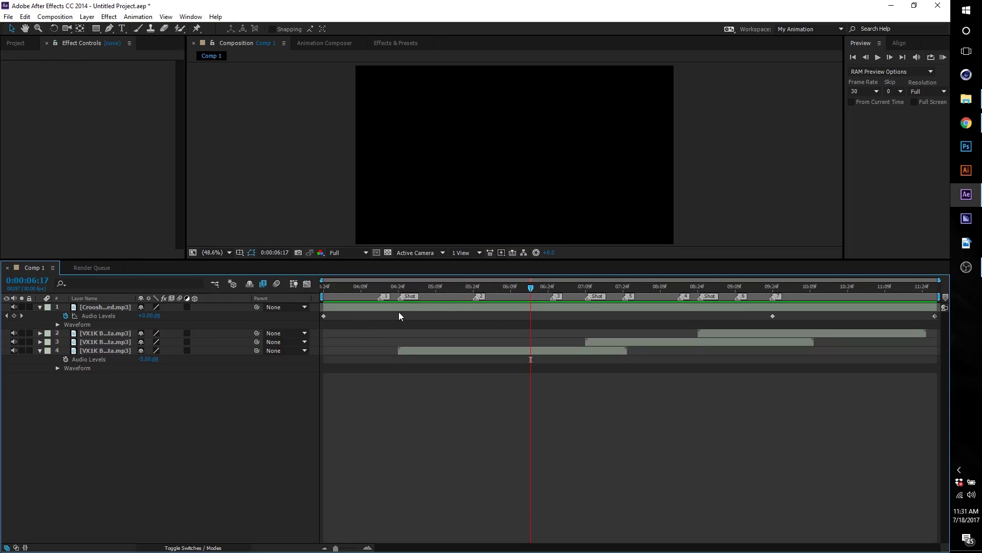
- Add a composition marker near the end and reveal the music layer's audio waveform
left_click(479, 307)
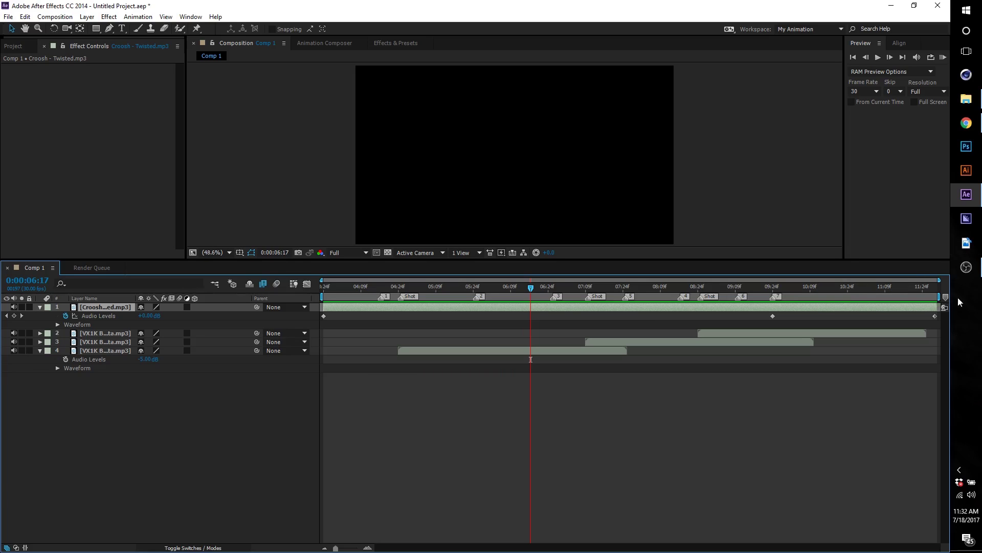
left_click_drag(945, 300, 862, 307)
right_click(739, 297)
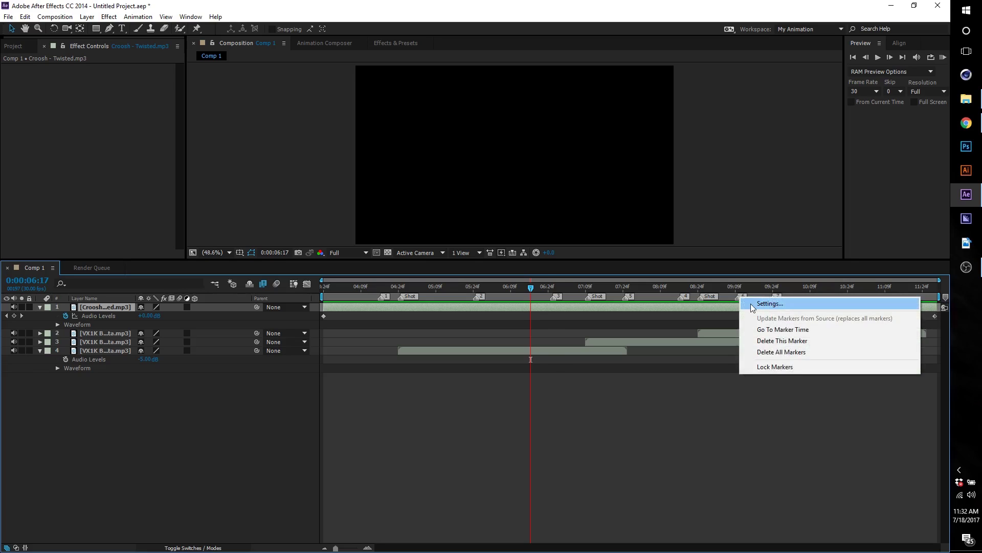
left_click(769, 304)
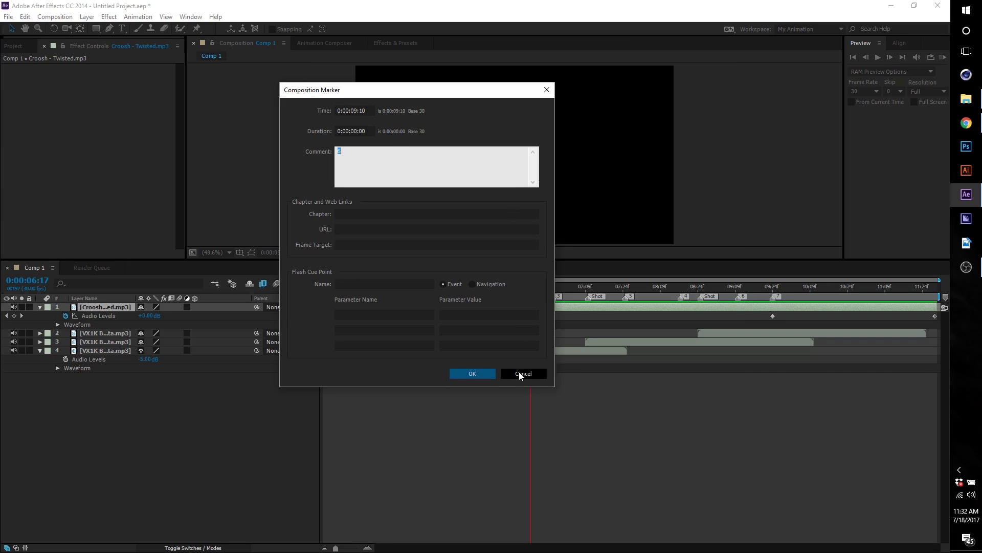
left_click(519, 371)
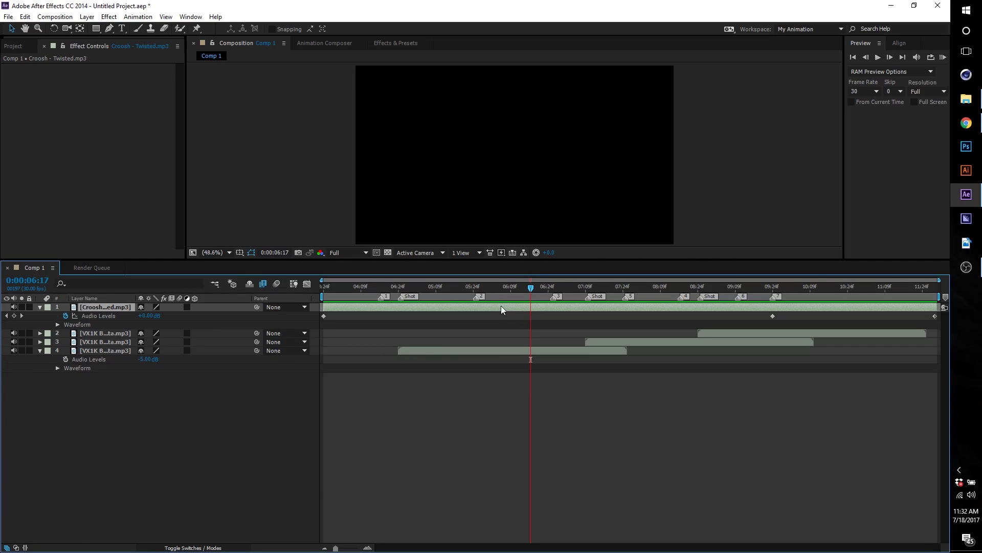
key("l")
key("l")
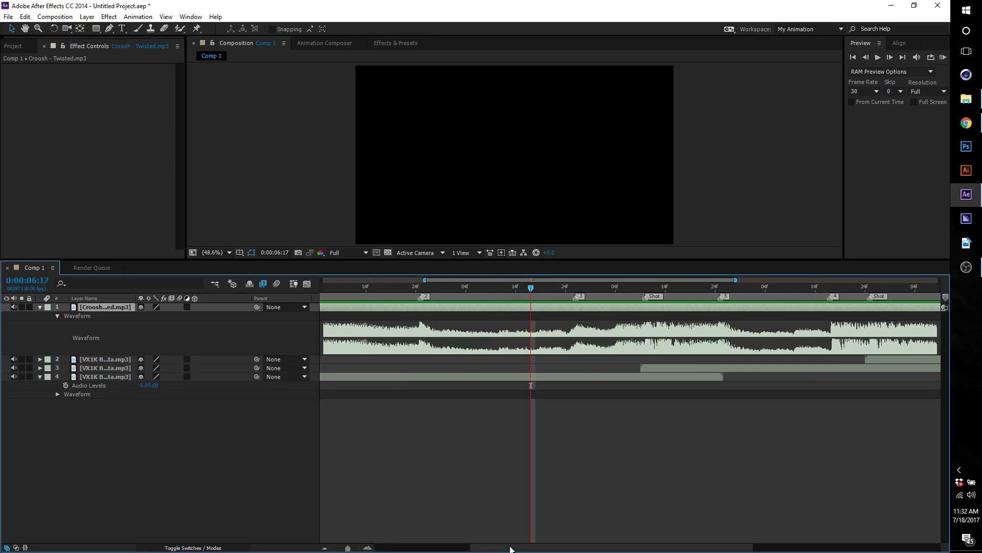
- Delete the three VX1K sound-effect layers and return the current time to the start
key("=")
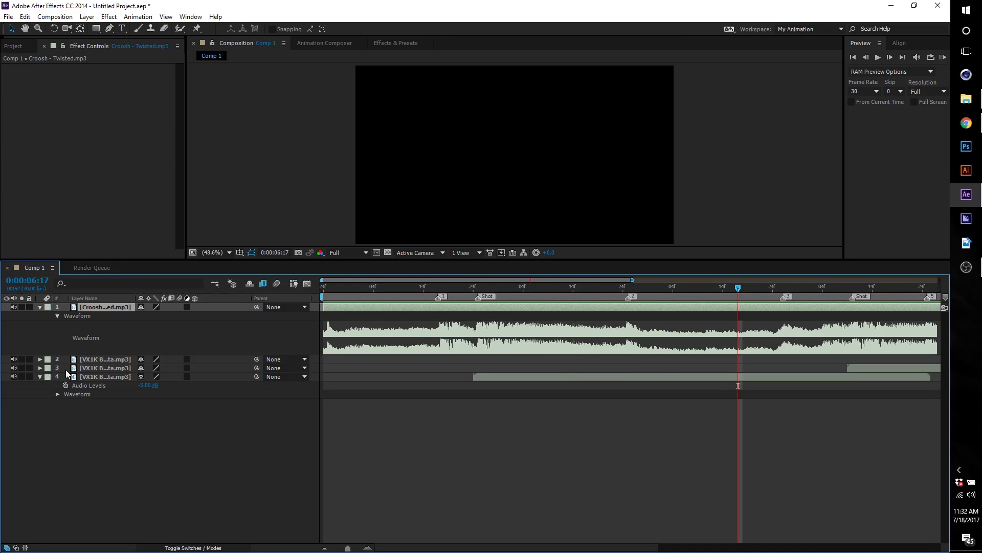
left_click(82, 359)
left_click(96, 373, "shift")
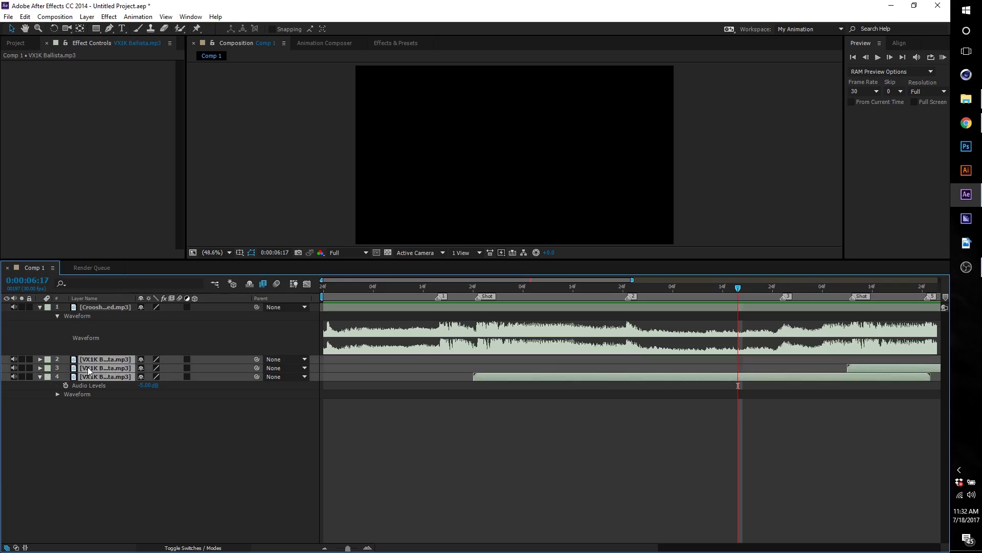
key("Delete")
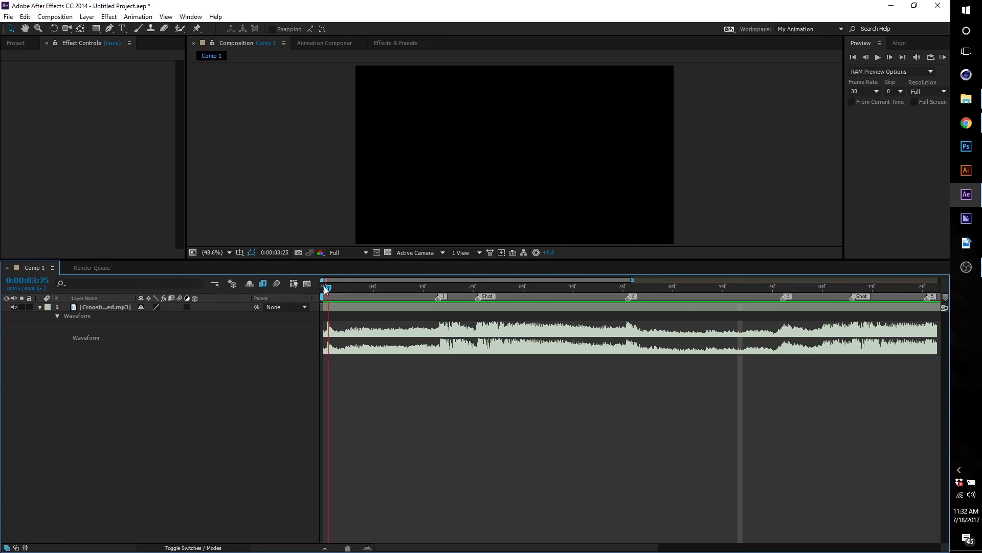
left_click_drag(324, 286, 268, 307)
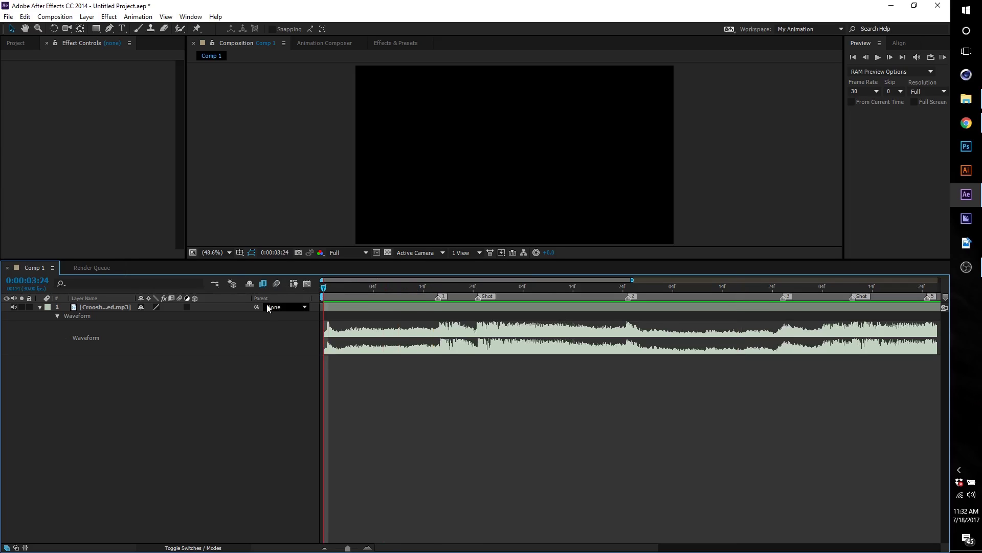
- Preview the music and scrub between markers, settling on the first beat marker at 0:00:04:17
key("KP_Decimal")
left_click(598, 285)
left_click(494, 286)
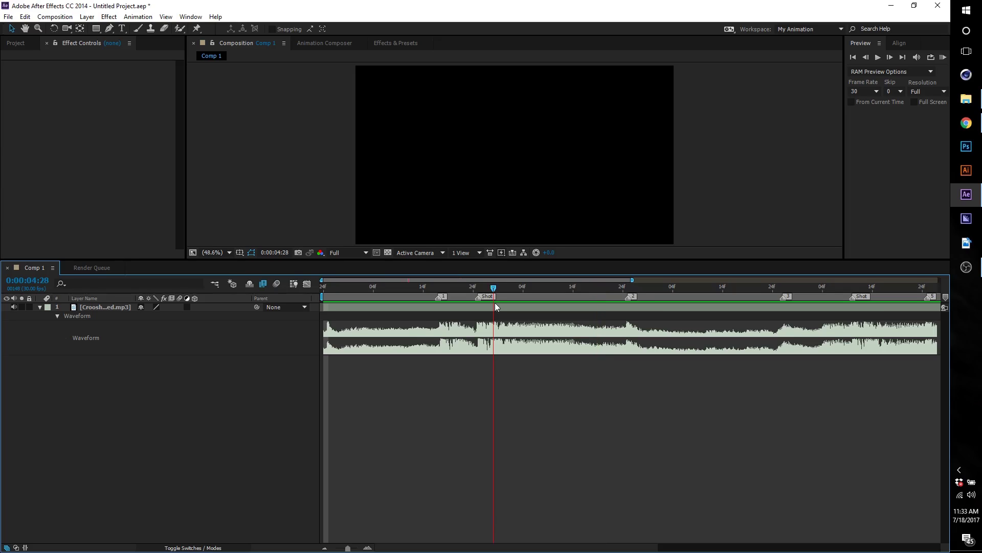
left_click(438, 295)
mouse_move(438, 297)
left_mouse_down()
mouse_move(563, 305)
mouse_move(406, 308)
left_mouse_up()
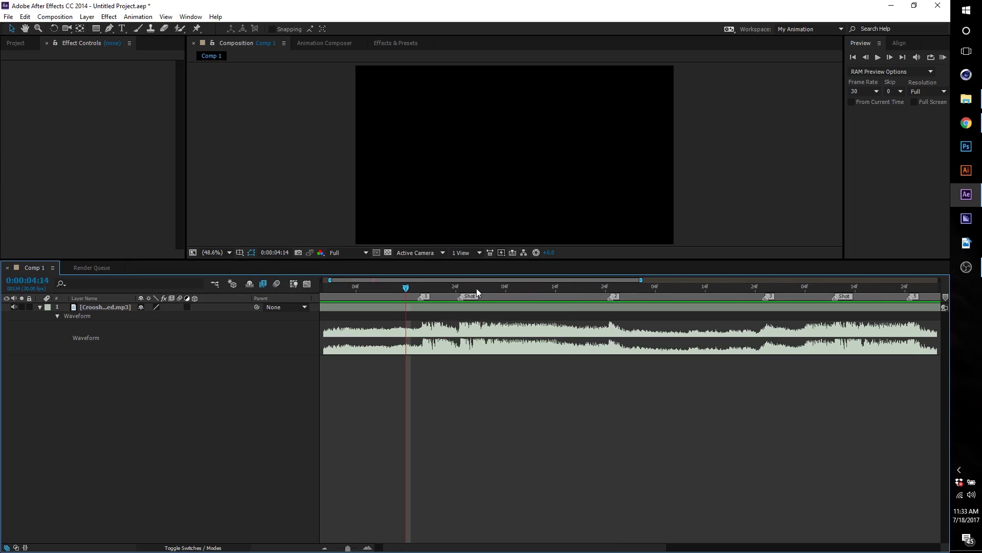
left_click_drag(407, 288, 772, 262)
left_click_drag(826, 288, 420, 290)
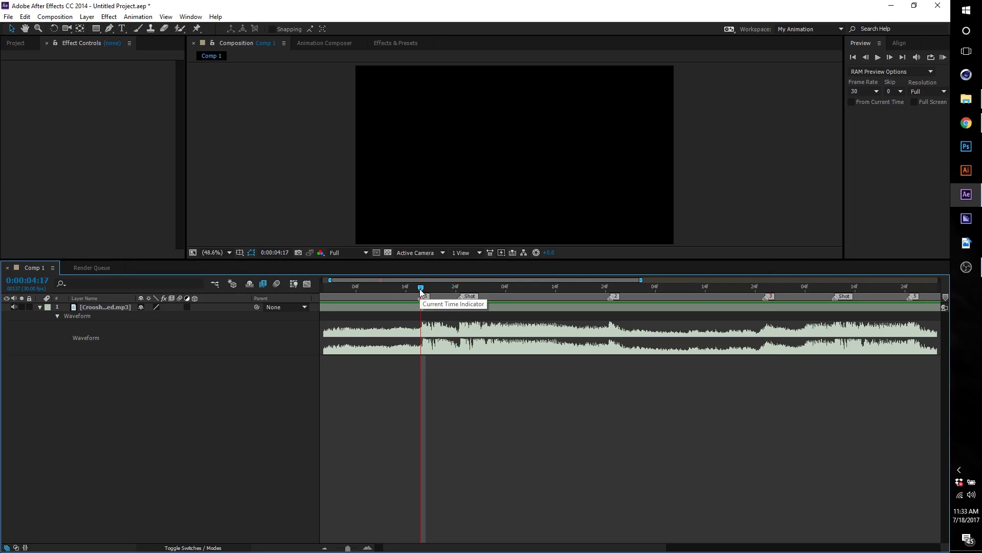
left_click_drag(420, 289, 792, 299)
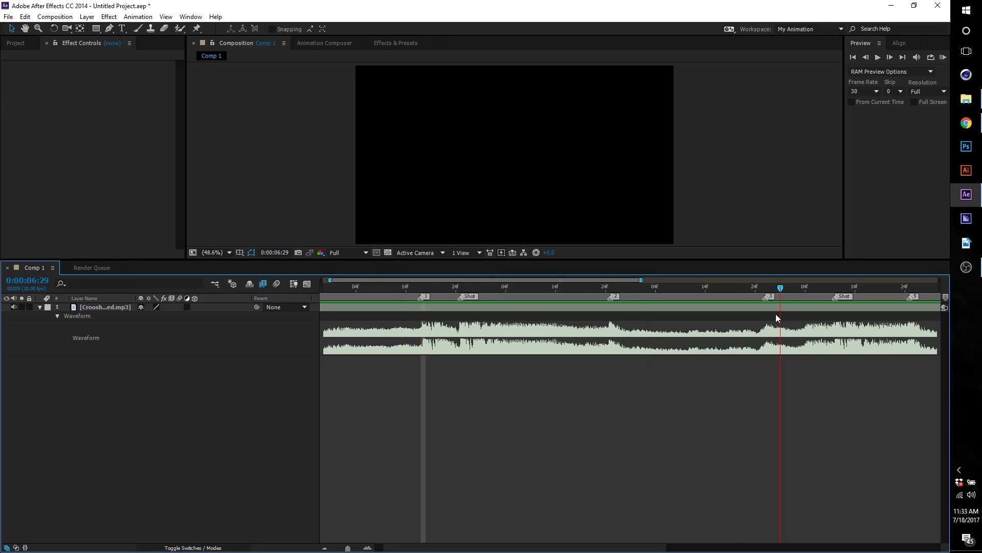
left_click_drag(776, 314, 430, 319)
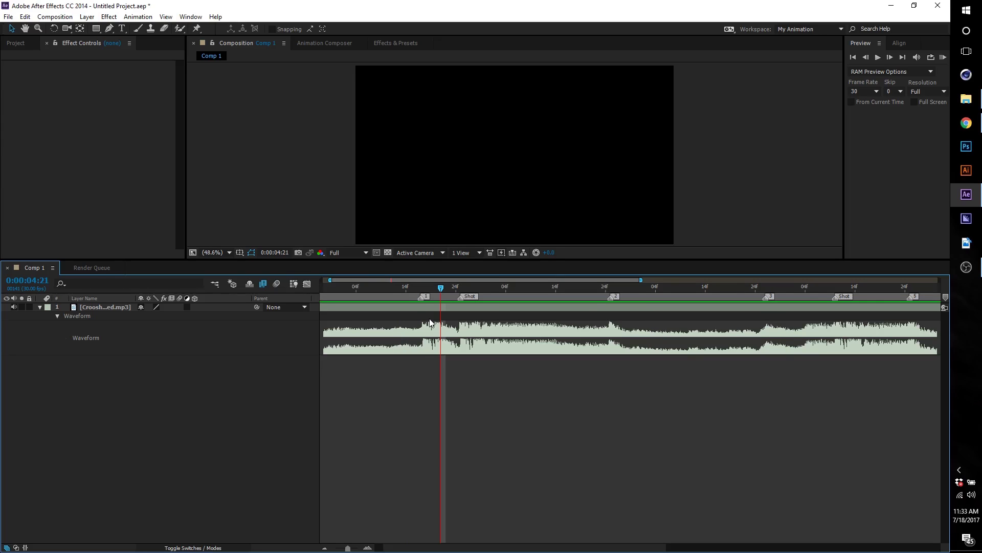
left_click(423, 288)
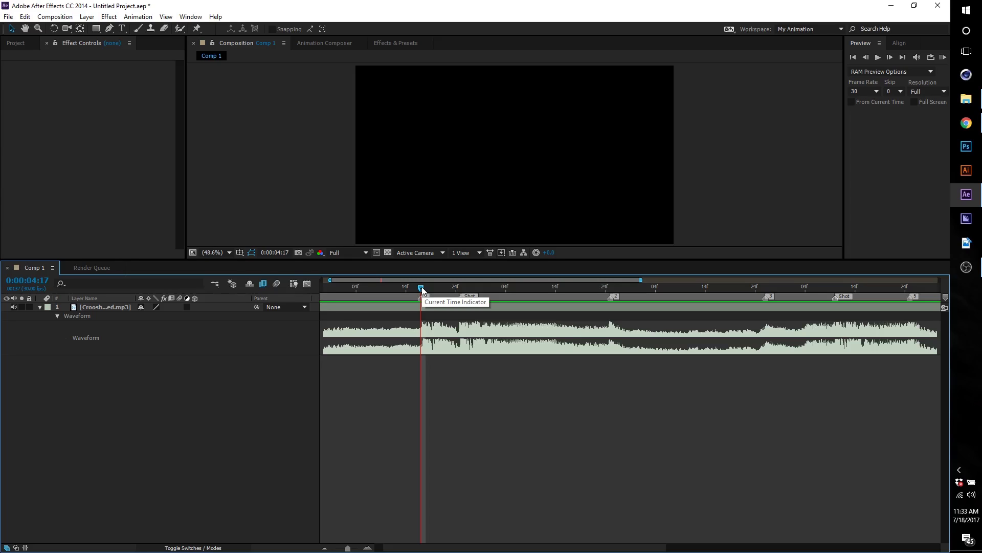
- Scrub the music from the first beat marker through to the second Shot marker
left_click(29, 45)
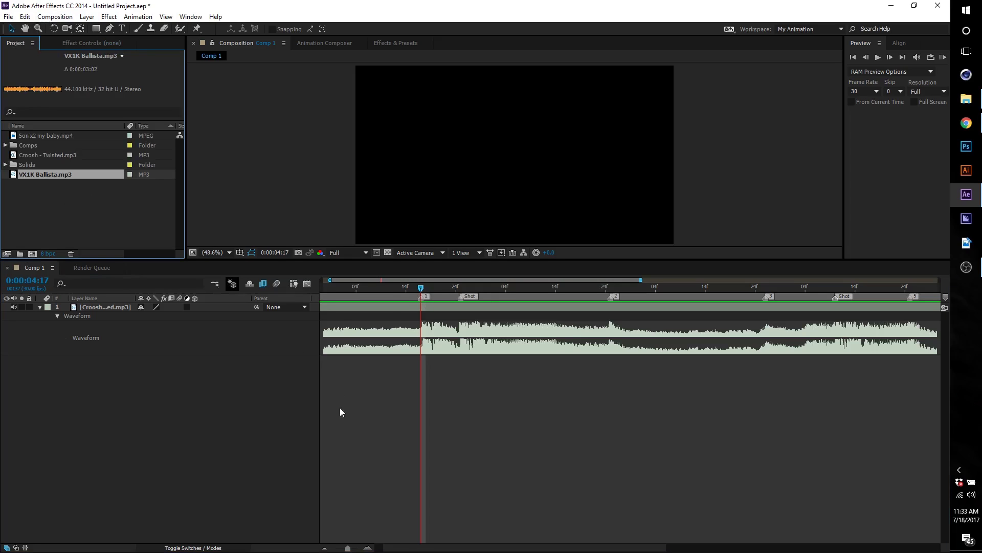
scroll(432, 286, "right", 1)
scroll(430, 286, "right", 3)
left_click(422, 293)
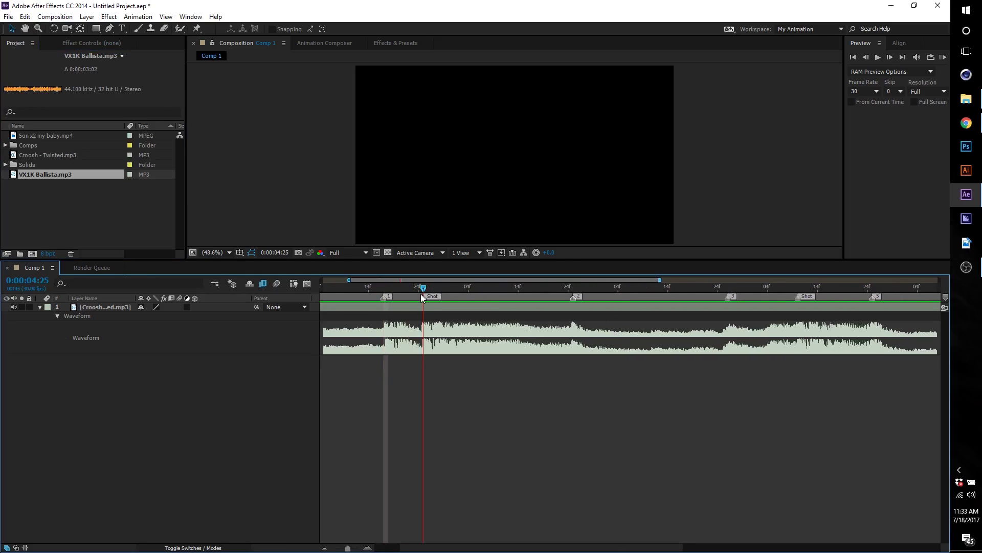
left_click_drag(421, 294, 788, 307)
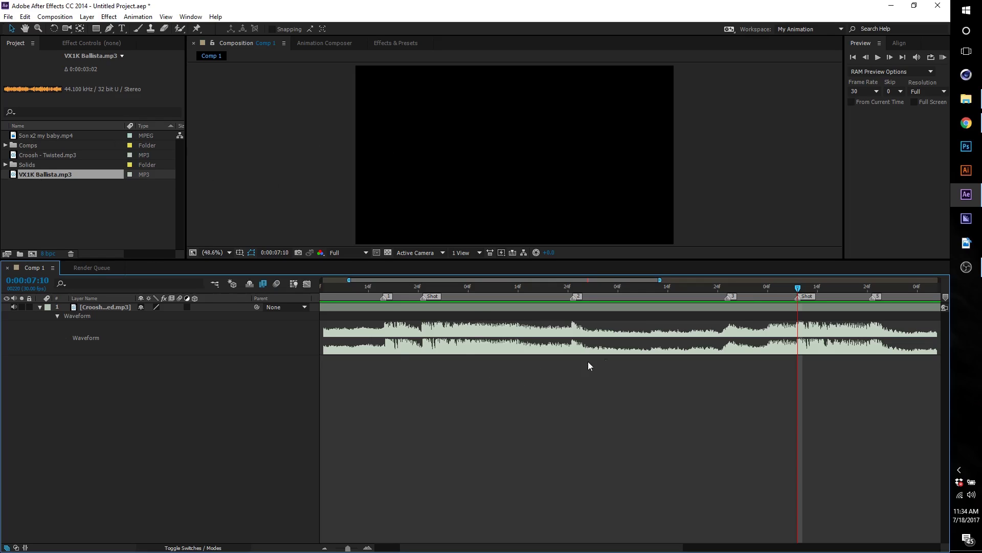
left_click_drag(425, 281, 455, 282)
left_click_drag(590, 291, 743, 311)
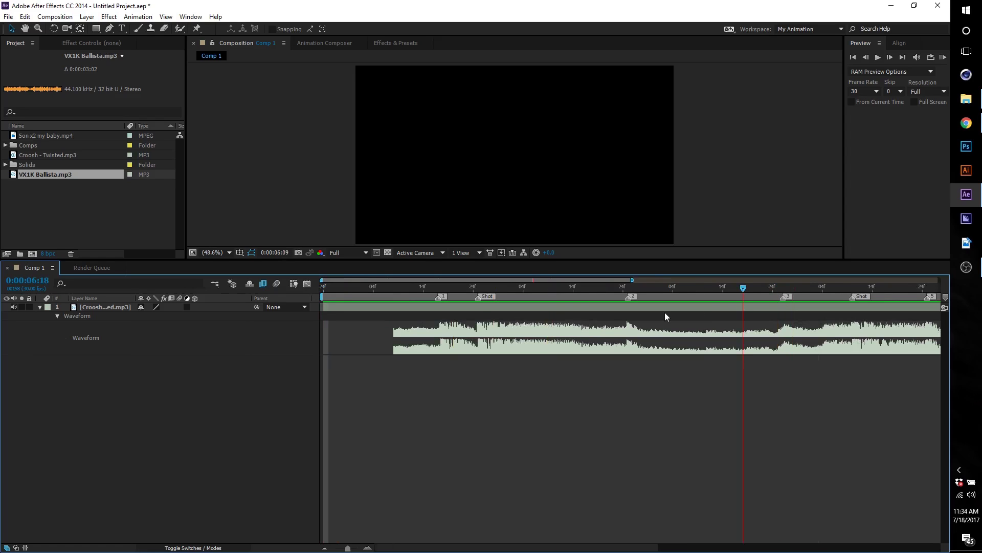
- Return to the first beat marker and add Son x2 my baby.mp4 to Comp 1 below the music
left_click(438, 299)
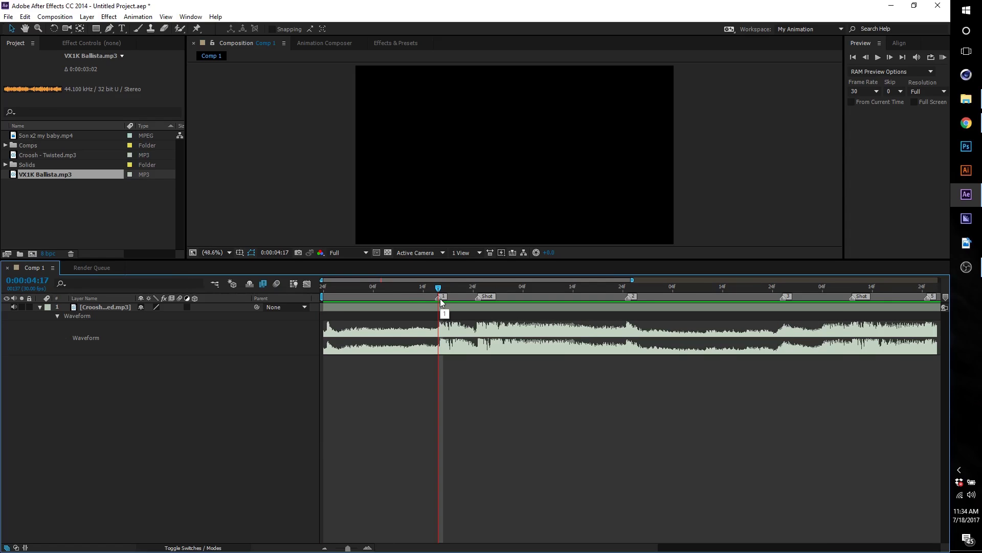
left_click(54, 136)
left_click_drag(152, 361, 145, 382)
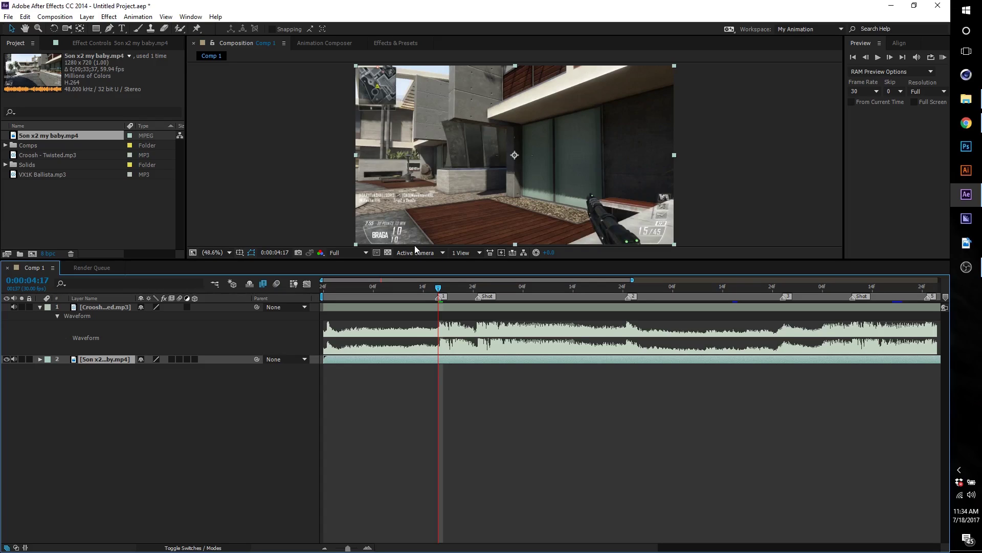
- Enable Time Remap on the gameplay layer, delete the stray end keyframe, and trim it to marker 1
key("ctrl+alt+t")
key("alt+]")
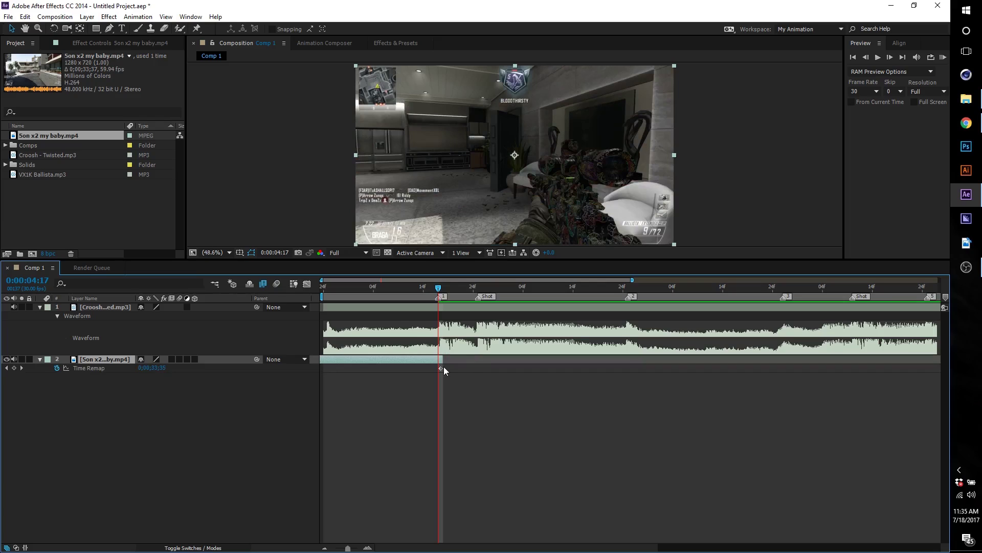
left_click(441, 368)
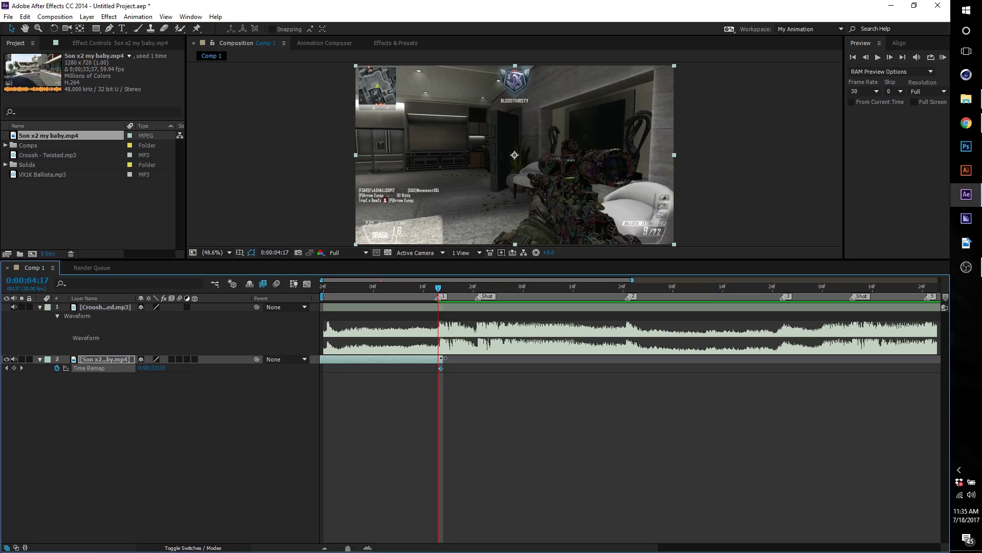
key("Delete")
key("[")
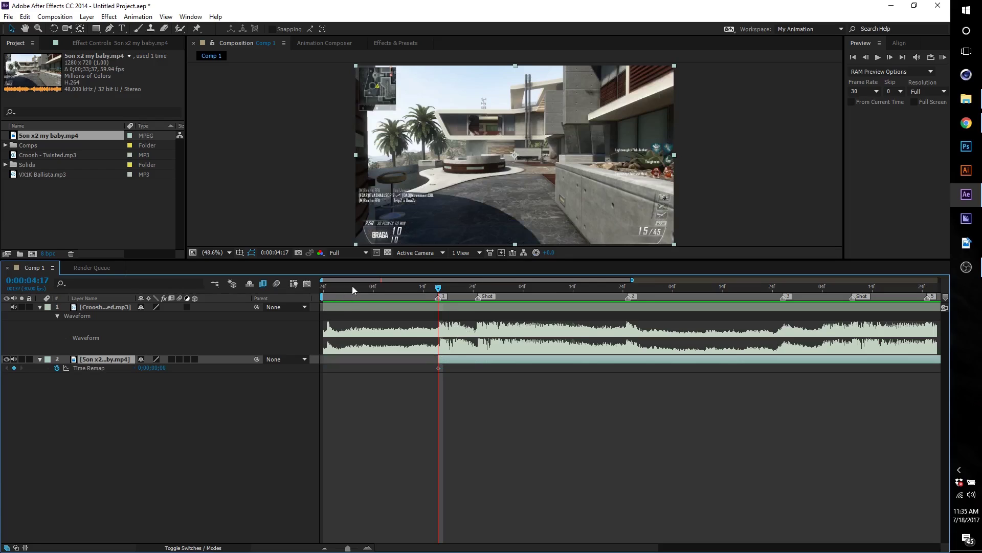
- Align the gameplay layer to the comp start and begin the footage at 0;00;08;25
left_click_drag(337, 290, 323, 290)
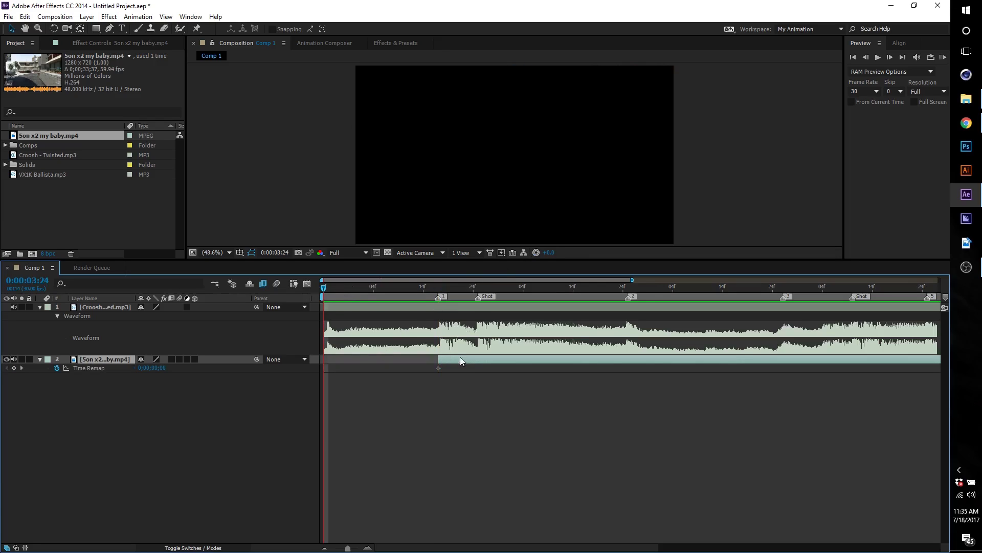
left_click_drag(415, 366, 350, 367)
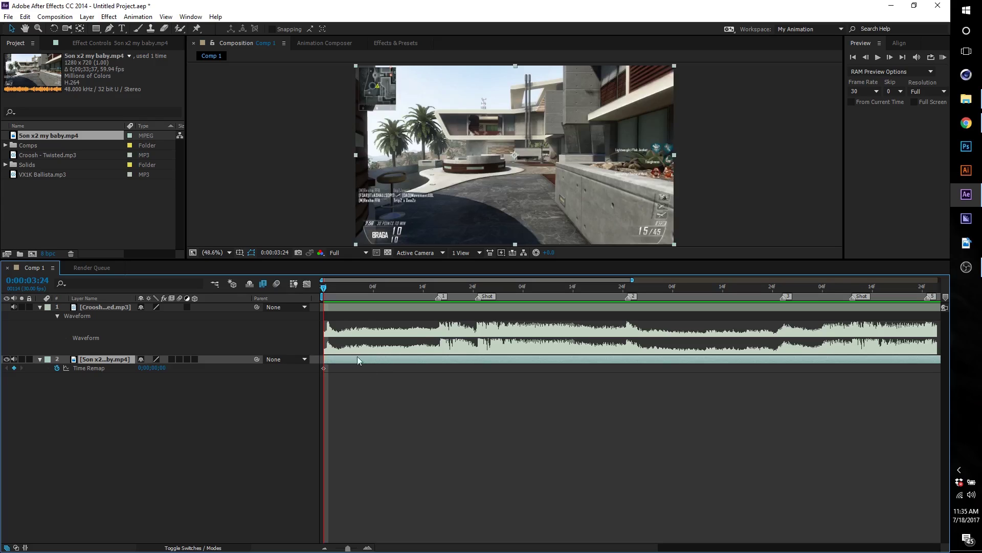
left_click_drag(152, 368, 12, 388)
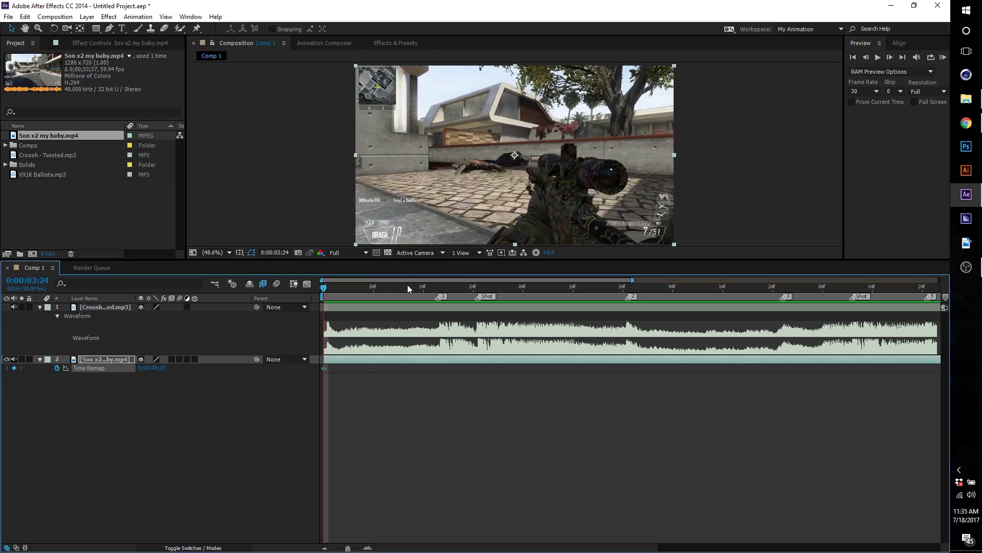
left_click_drag(407, 284, 438, 292)
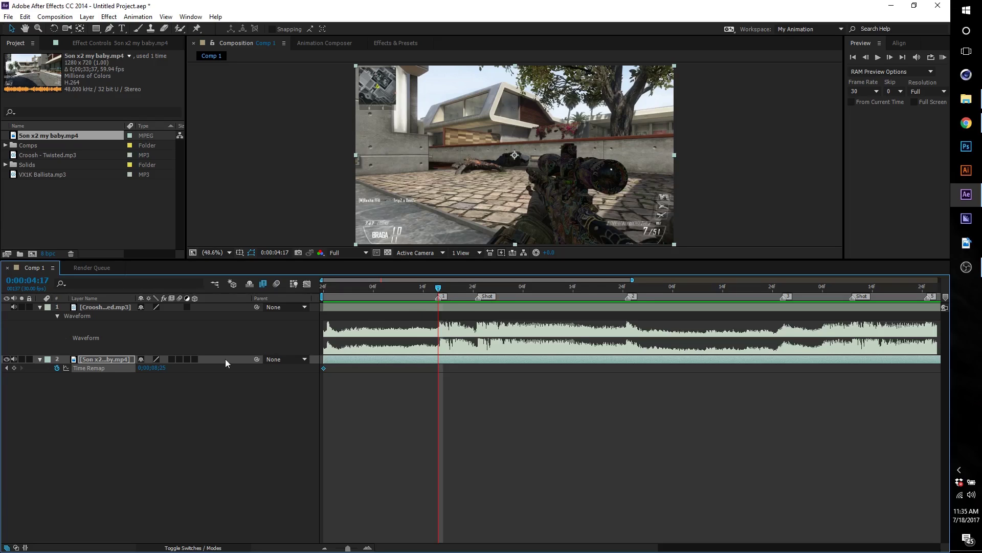
- Add a Time Remap keyframe at the first beat marker, preview it, and mute the gameplay audio
left_click_drag(148, 373, 175, 368)
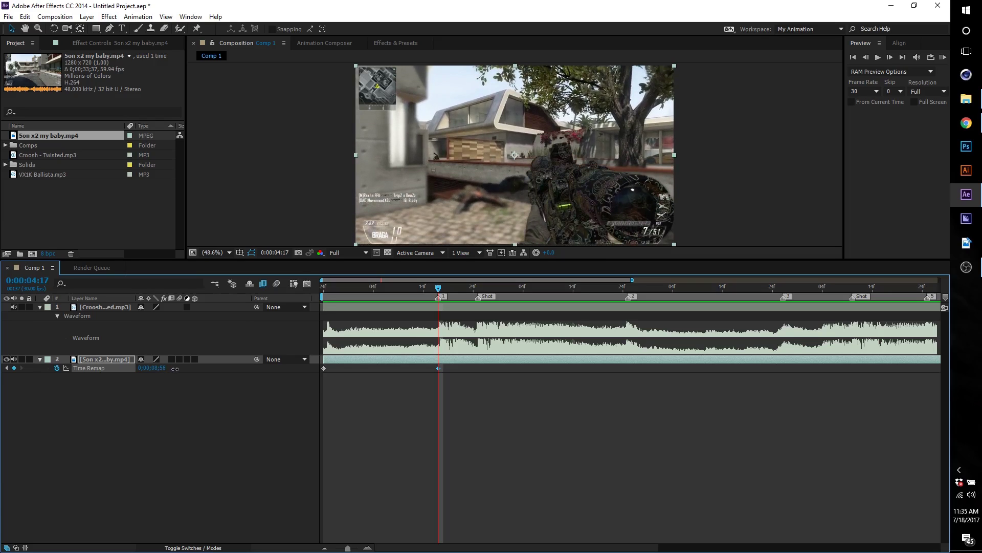
left_click_drag(329, 288, 296, 293)
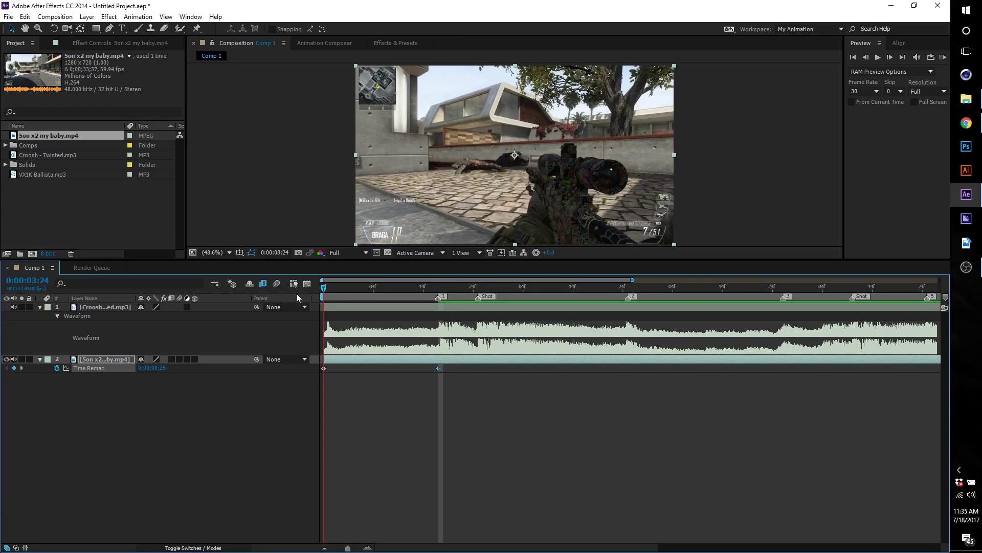
key("KP_0")
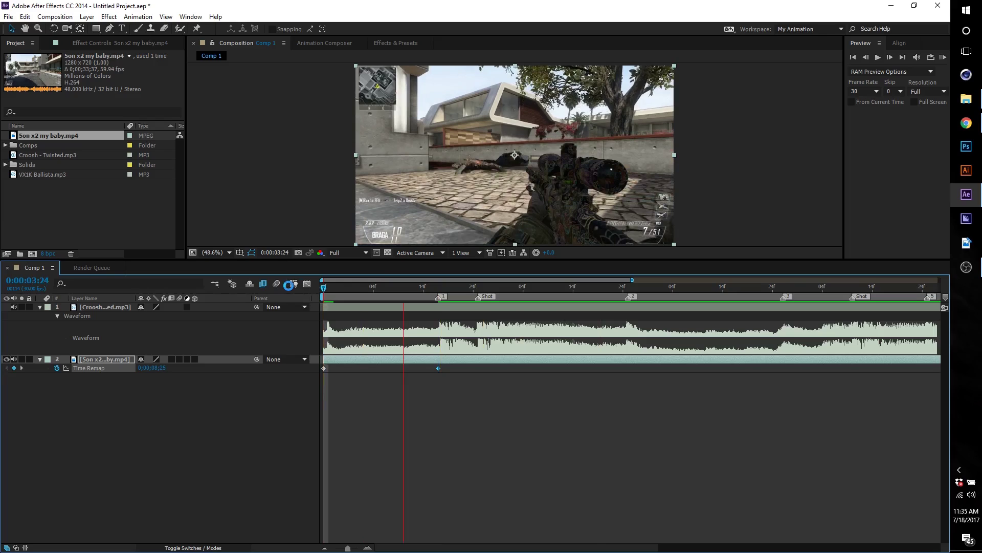
key("space")
left_click(14, 358)
- Add a Time Remap keyframe at 0:00:04:24 with footage time 0;00;09;08
left_click_drag(327, 285, 479, 289)
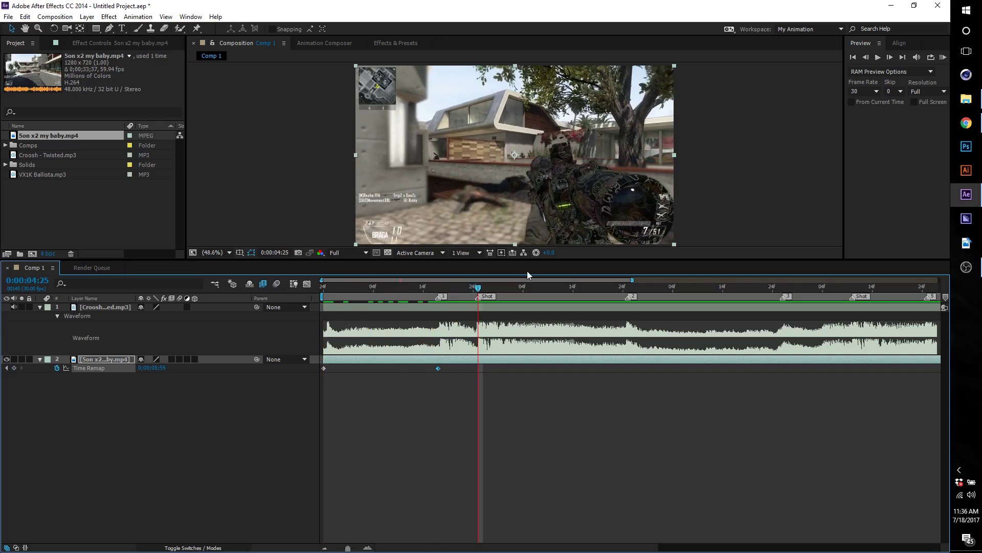
key("Page_Up")
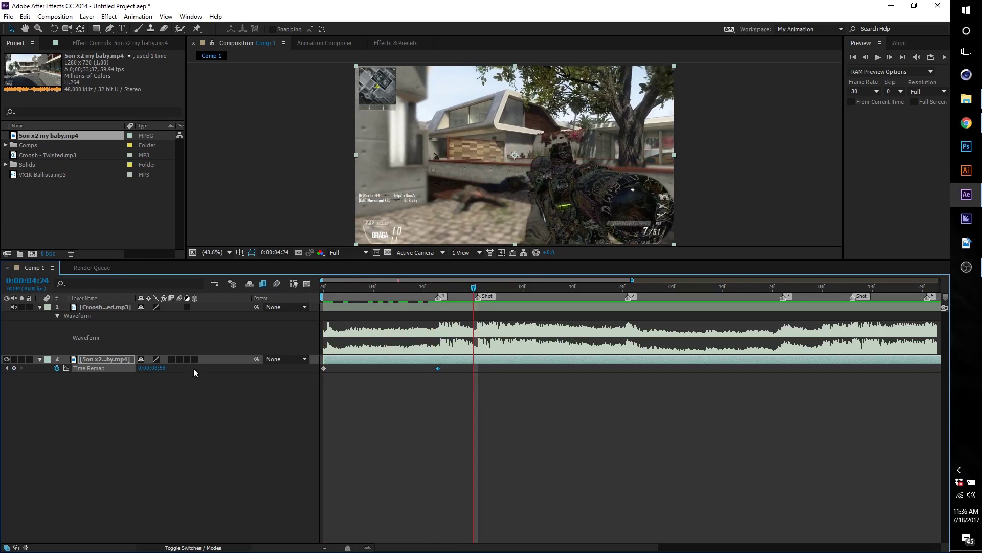
left_click_drag(156, 368, 163, 367)
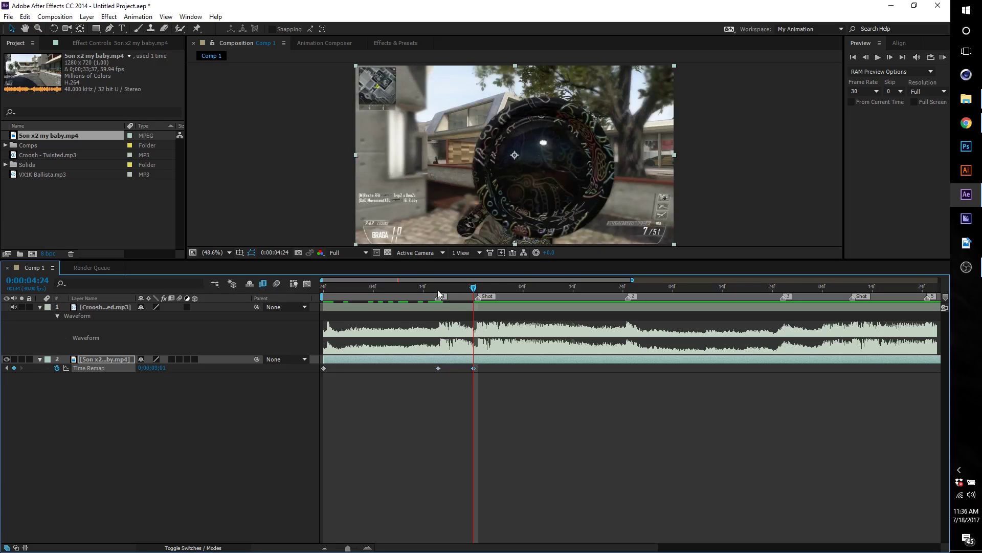
- Add Time Remap keyframes at 0:00:04:27 (footage 0;00;09;15) and 0:00:05:25 (footage 0;00;09;38)
key("Page_Down")
key("Page_Down")
key("Page_Down")
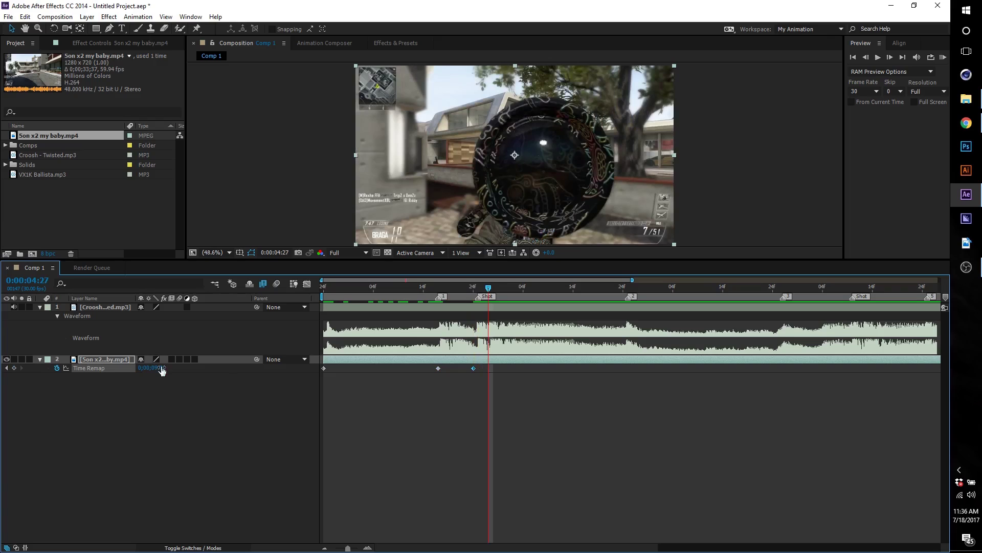
left_click_drag(162, 371, 170, 366)
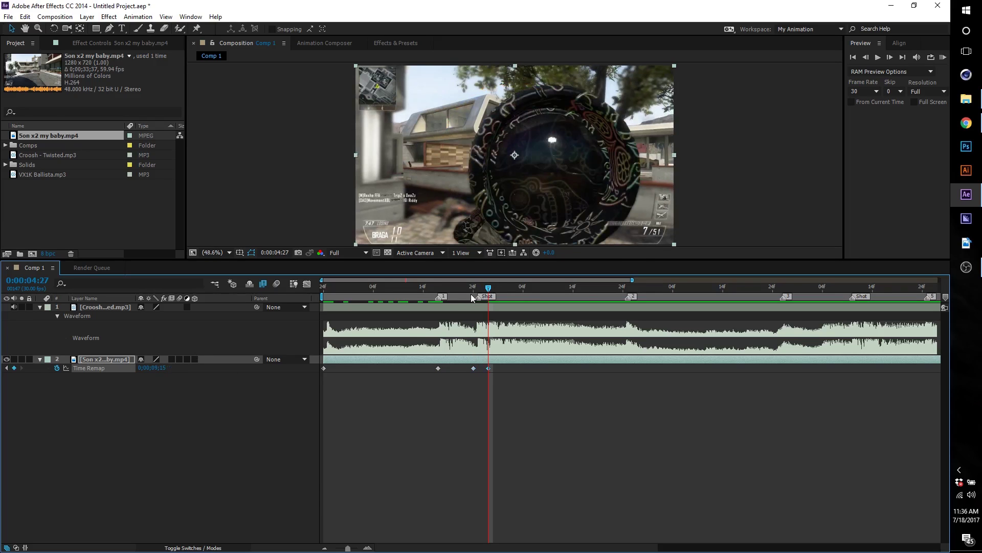
left_click_drag(439, 288, 628, 287)
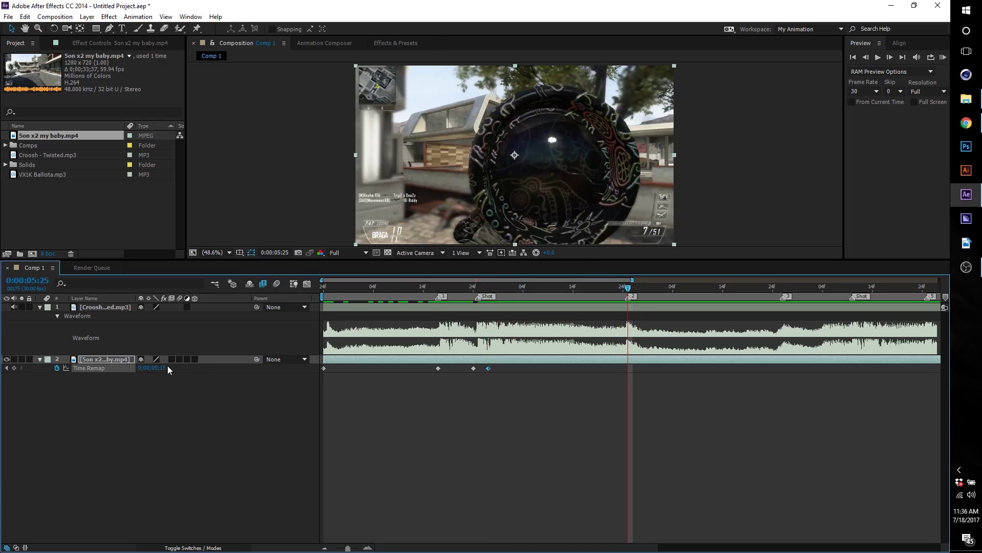
left_click_drag(167, 367, 181, 367)
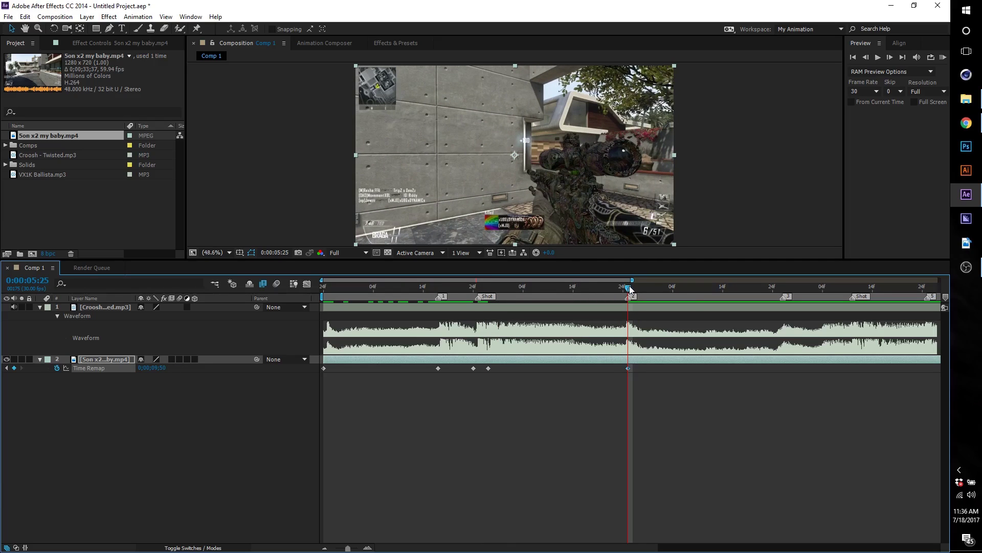
- Key Time Remap at 0:00:06:26 (footage 0;00;10;32) and at 0:00:07:10, shifting that key one frame earlier
left_click_drag(630, 290, 784, 280)
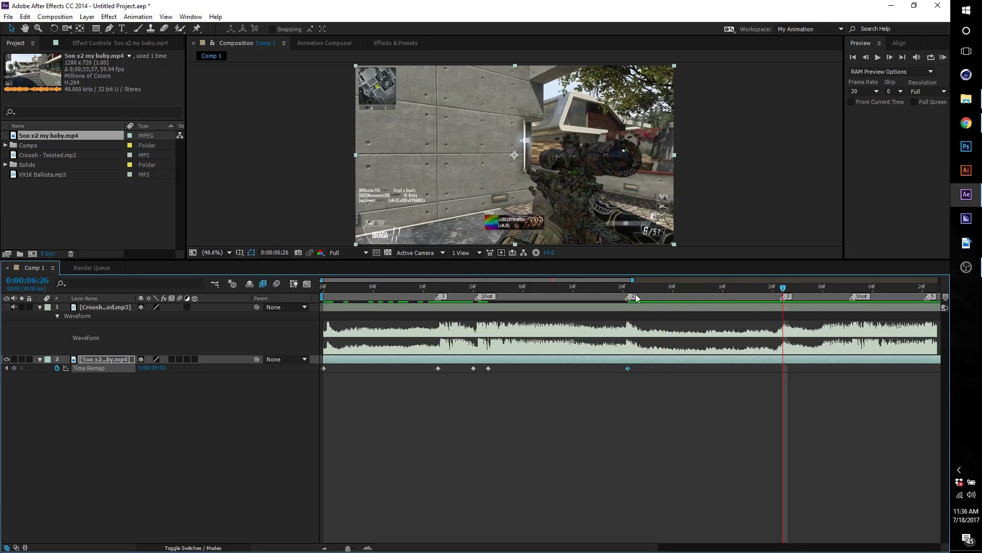
left_click_drag(157, 374, 183, 371)
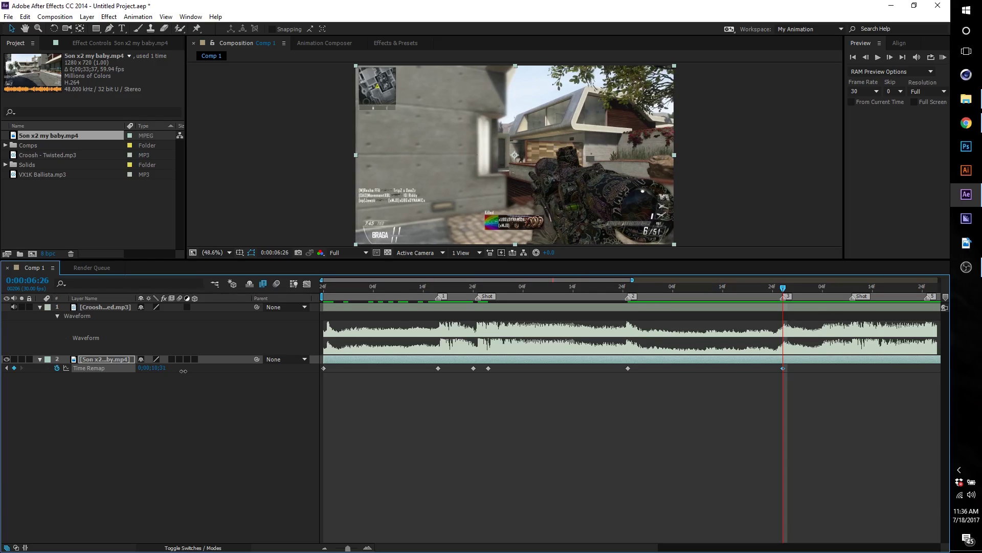
left_click(853, 296)
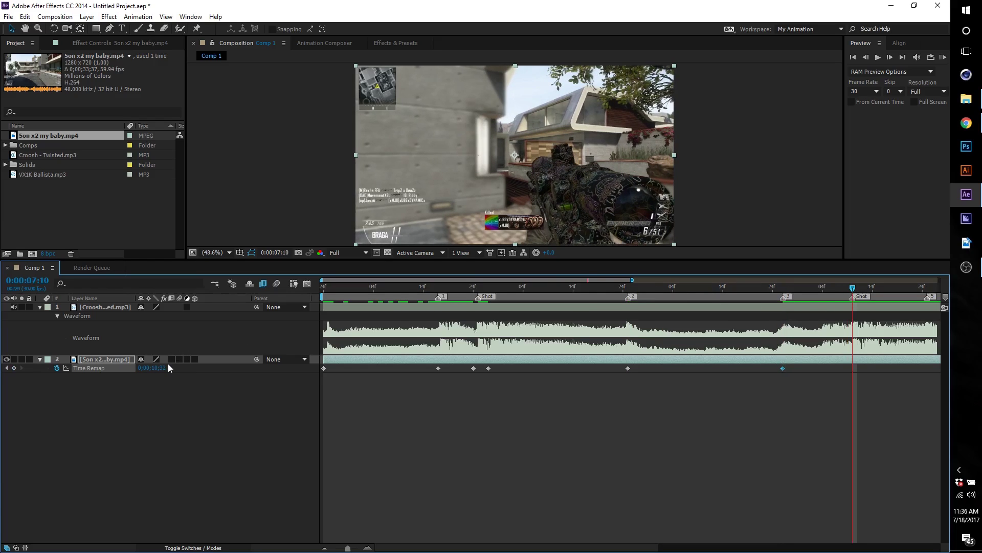
left_click_drag(163, 368, 174, 367)
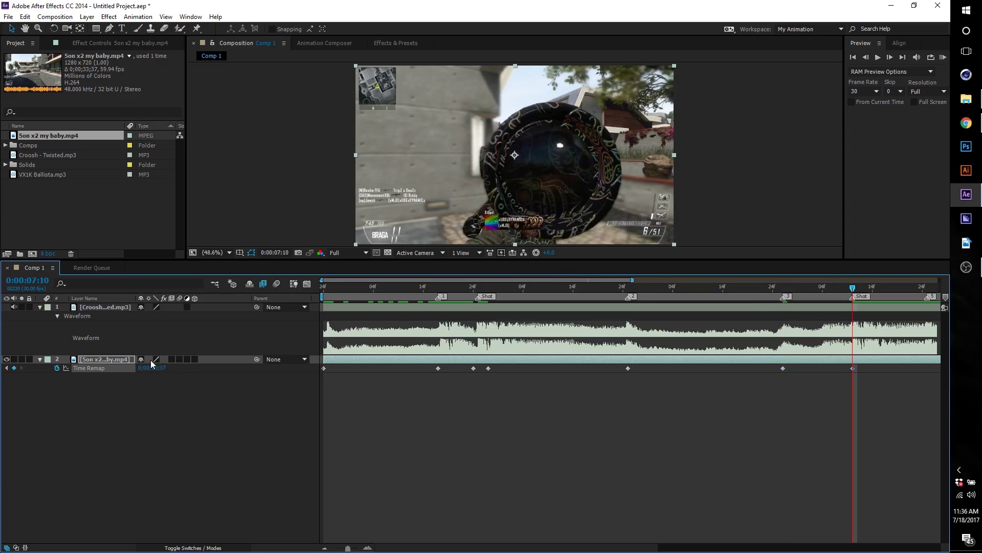
key("Page_Up")
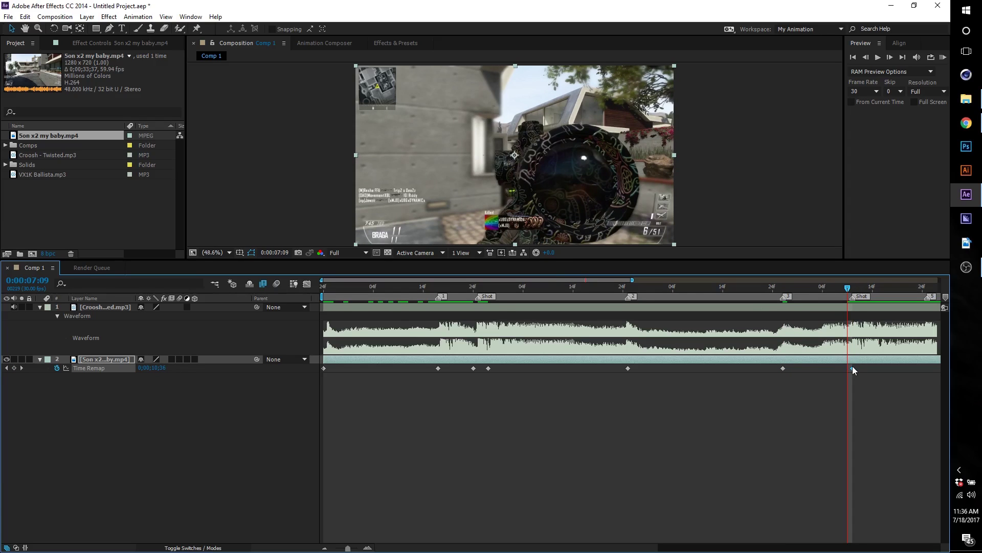
left_click_drag(853, 367, 848, 367)
- Add a Time Remap key at 0:00:07:12 that advances the clip to the scope-in frame
left_click(853, 288)
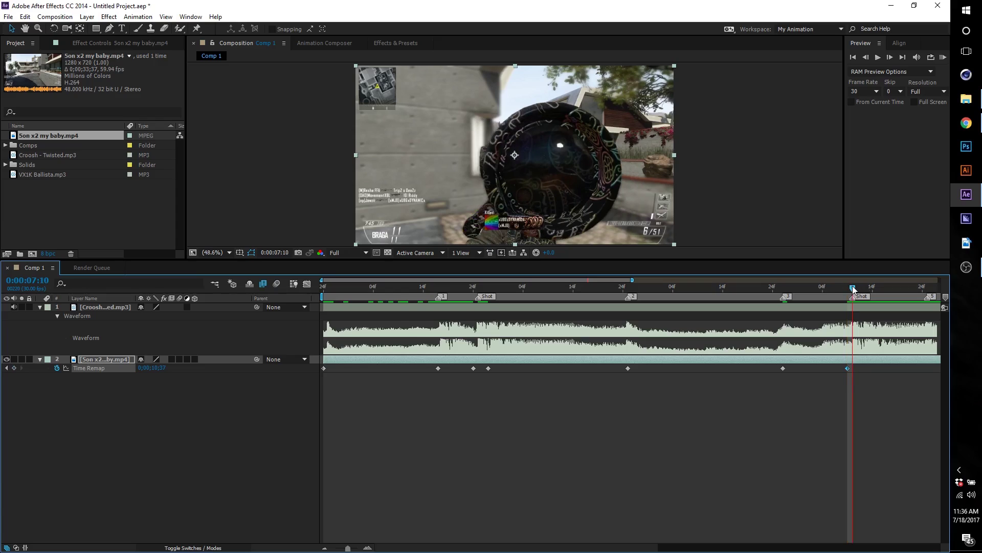
left_click_drag(852, 287, 864, 287)
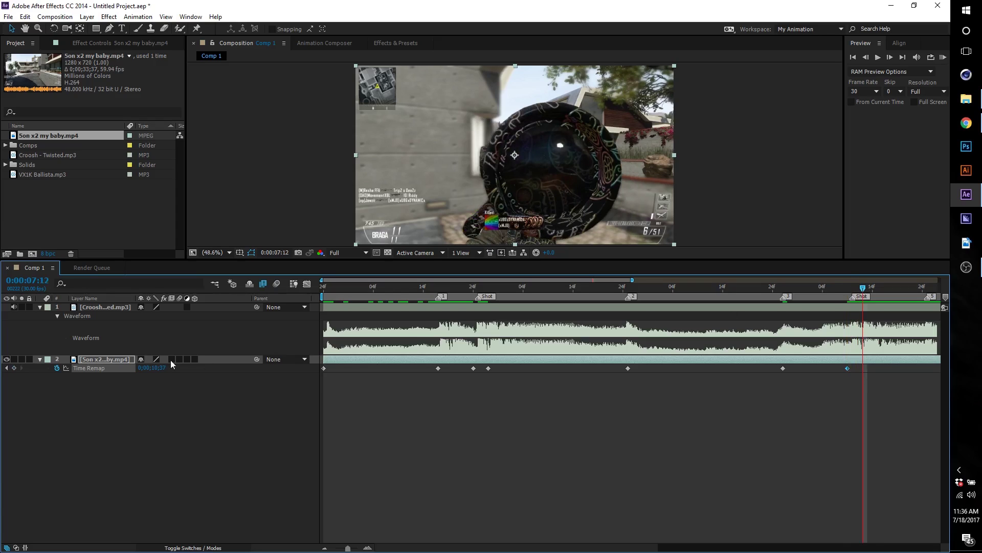
mouse_move(162, 368)
left_mouse_down()
mouse_move(173, 369)
mouse_move(159, 373)
left_mouse_up()
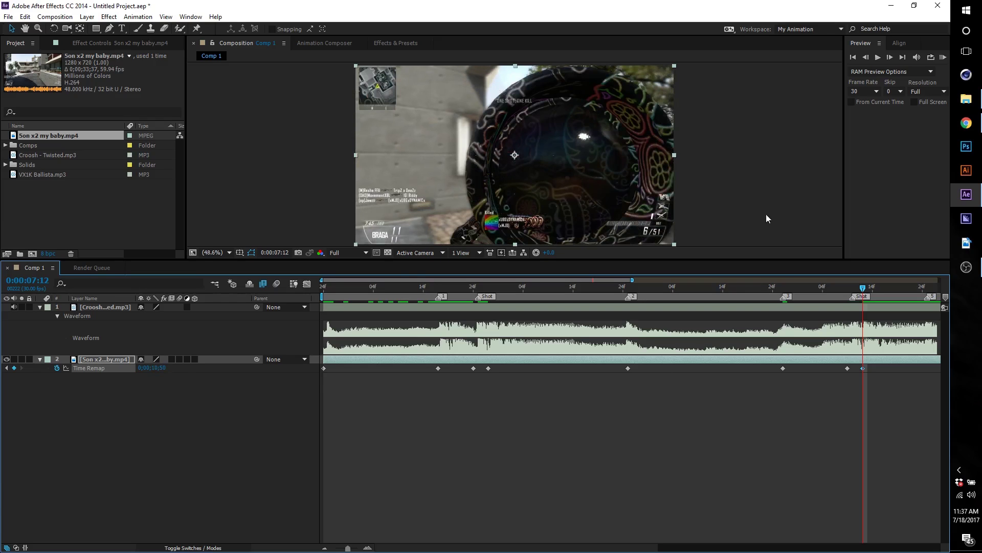
left_click(353, 252)
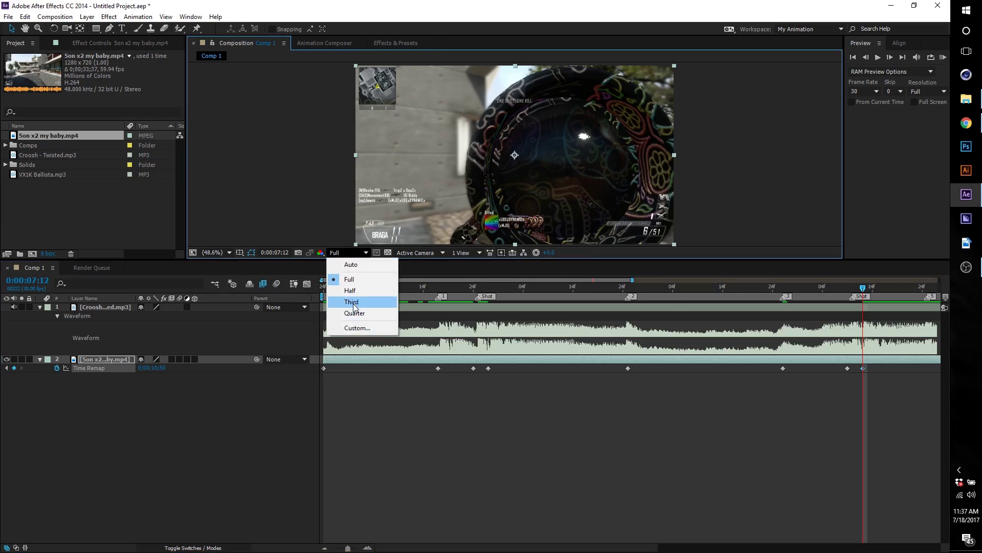
- Set the preview resolution to Third and preview the retimed clip from 0:00:07:22
left_click(344, 303)
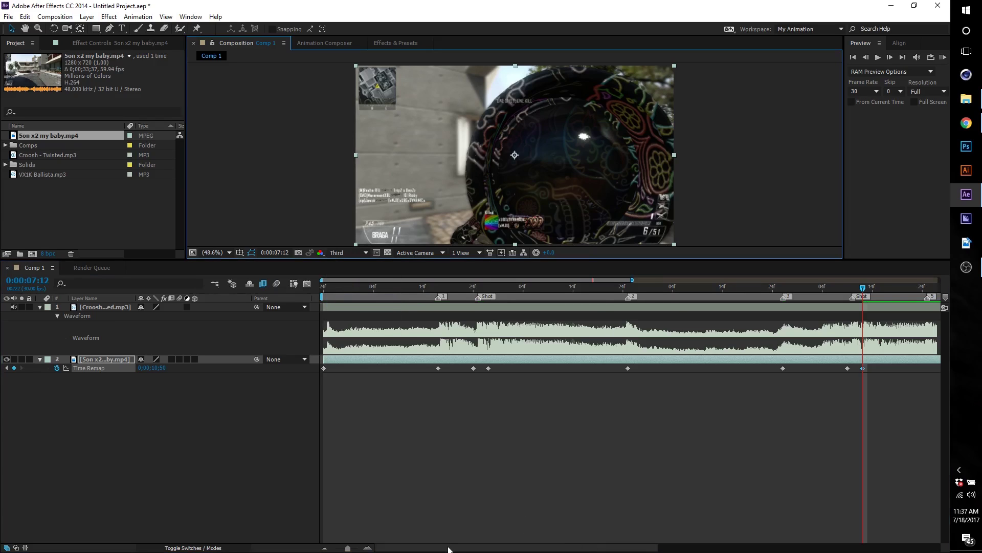
left_click_drag(410, 548, 638, 549)
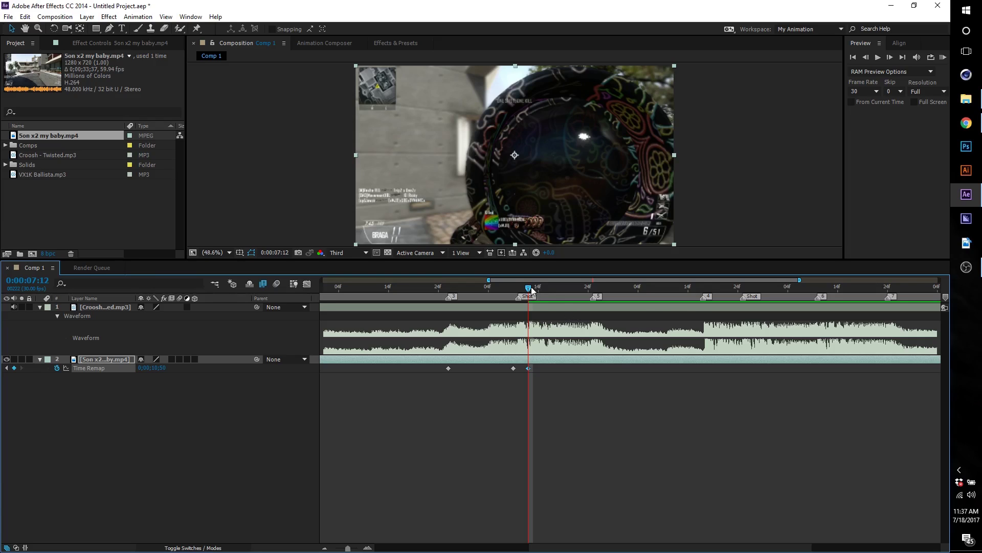
mouse_move(529, 288)
left_mouse_down()
mouse_move(609, 294)
mouse_move(520, 303)
left_mouse_up()
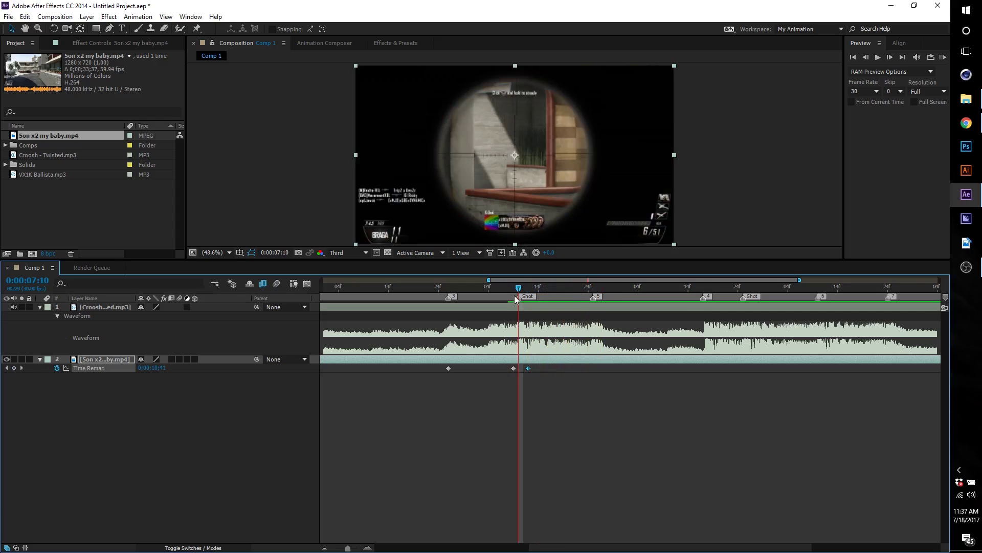
key("space")
- Key Time Remap at 0:00:07:25, pushing the footage ahead to around 0;00;11;20
left_click_drag(518, 288, 588, 281)
left_click(618, 287)
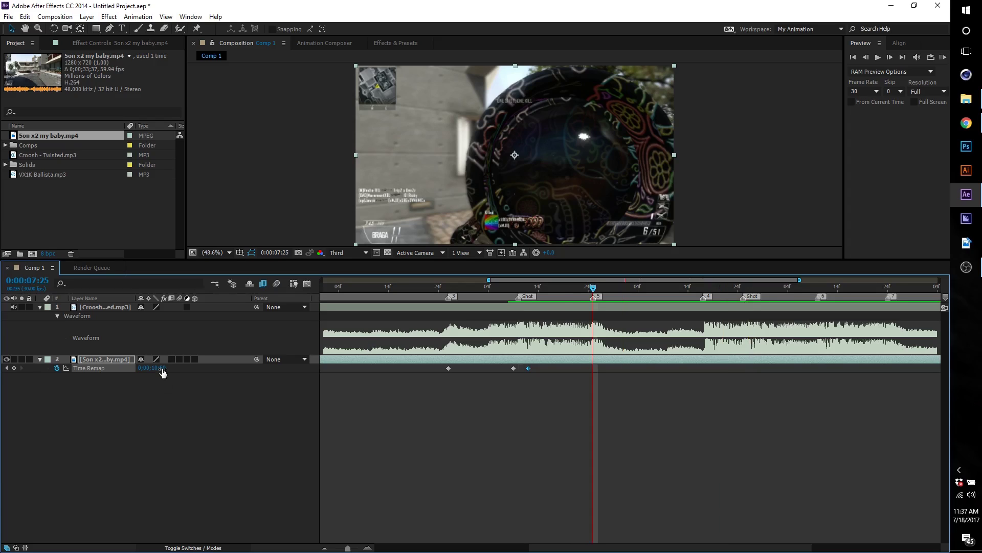
mouse_move(162, 368)
left_mouse_down()
mouse_move(173, 367)
mouse_move(153, 368)
mouse_move(179, 369)
left_mouse_up()
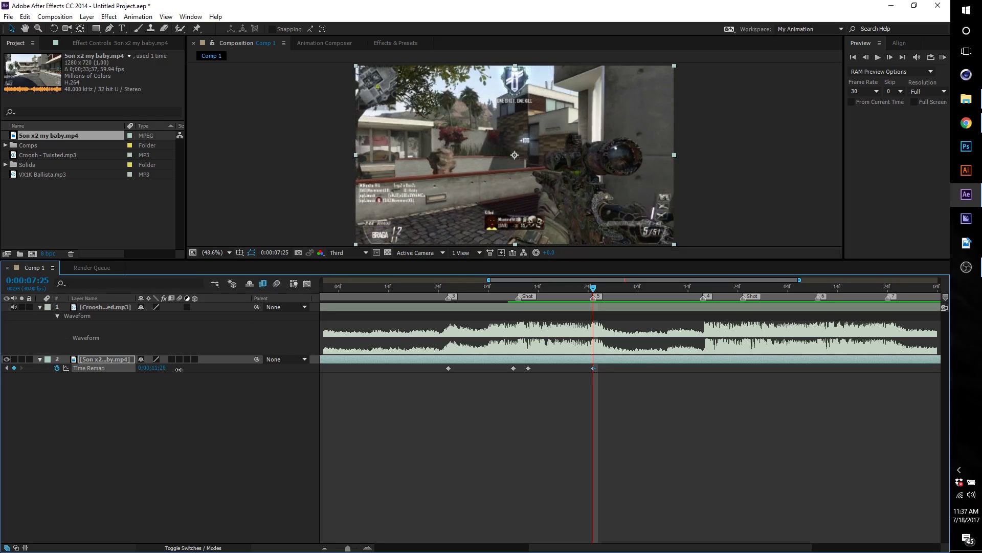
- Key Time Remap at 0:00:08:17, settling the footage time at 0;00;11;30
left_click(694, 286)
left_click_drag(696, 283, 704, 284)
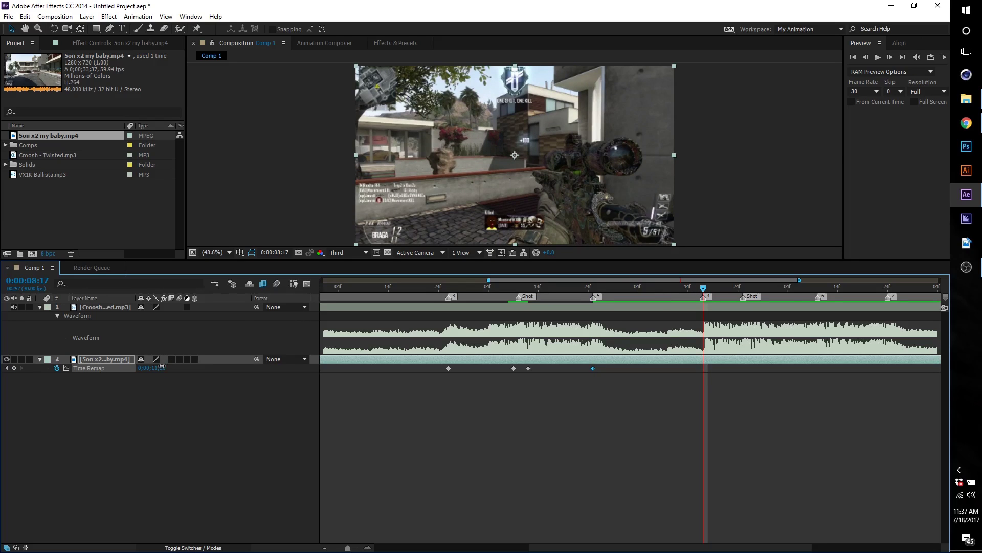
left_click_drag(165, 367, 183, 366)
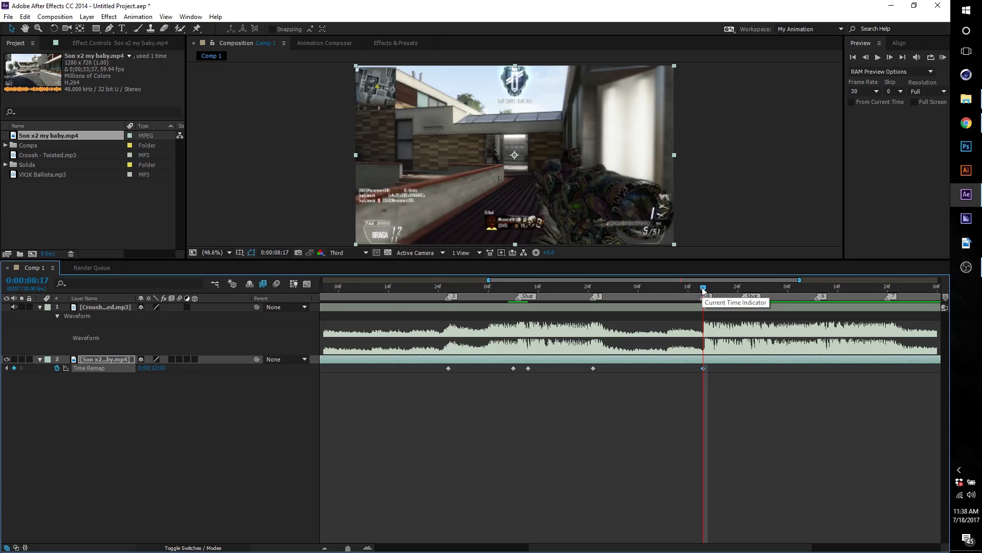
mouse_move(155, 368)
left_mouse_down()
mouse_move(143, 368)
mouse_move(153, 367)
left_mouse_up()
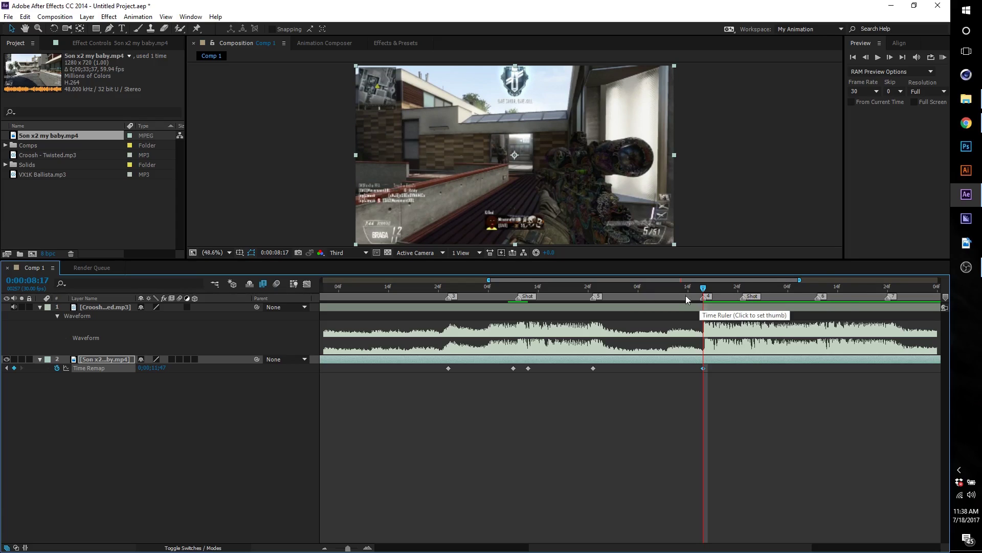
- Add a Time Remap key at 0:00:08:23 with footage time around 0;00;12;05
left_click_drag(700, 287, 743, 290)
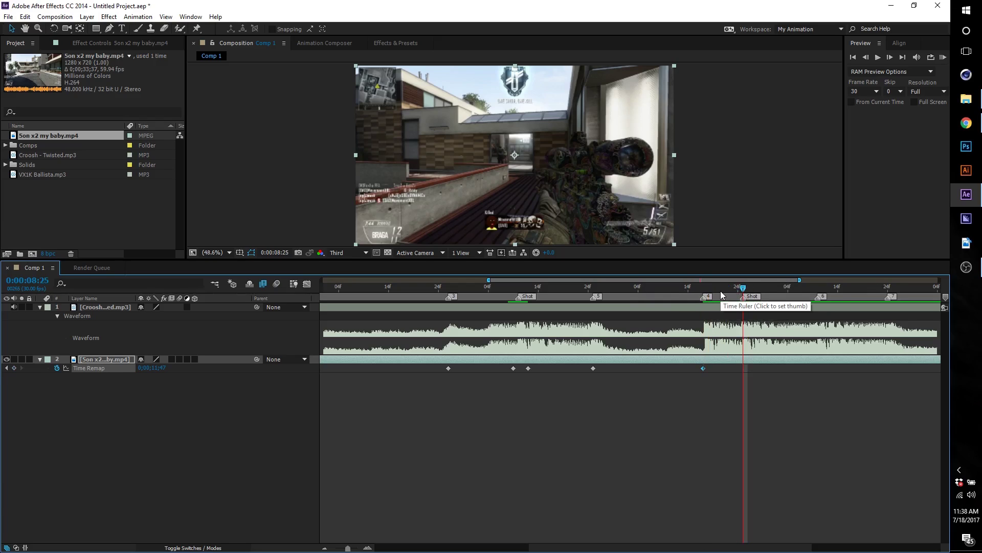
key("Page_Up")
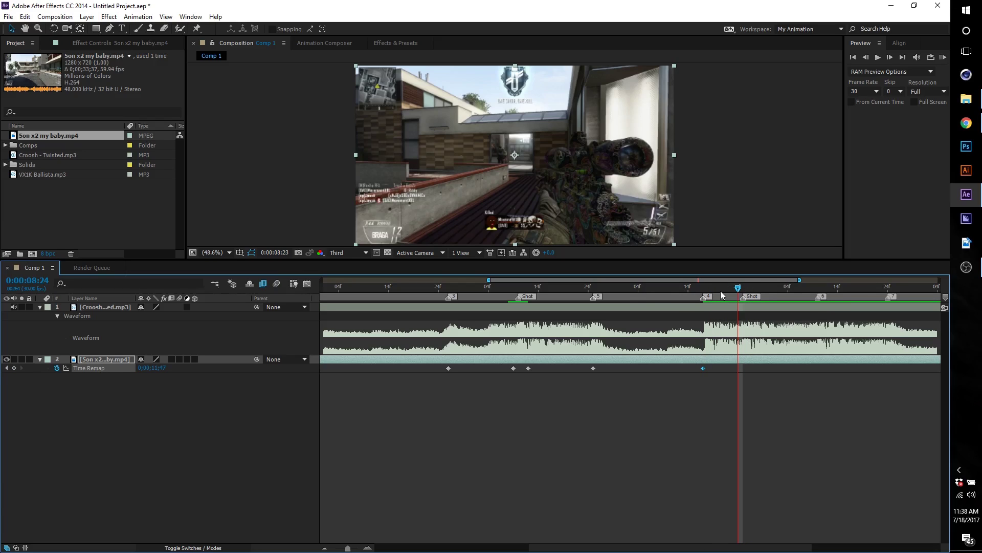
key("Page_Up")
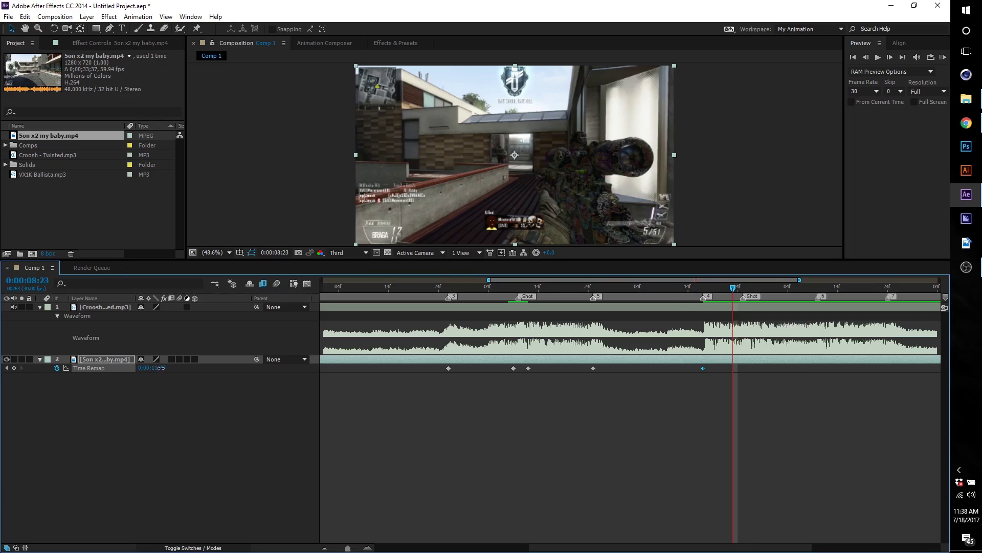
left_click_drag(162, 368, 175, 373)
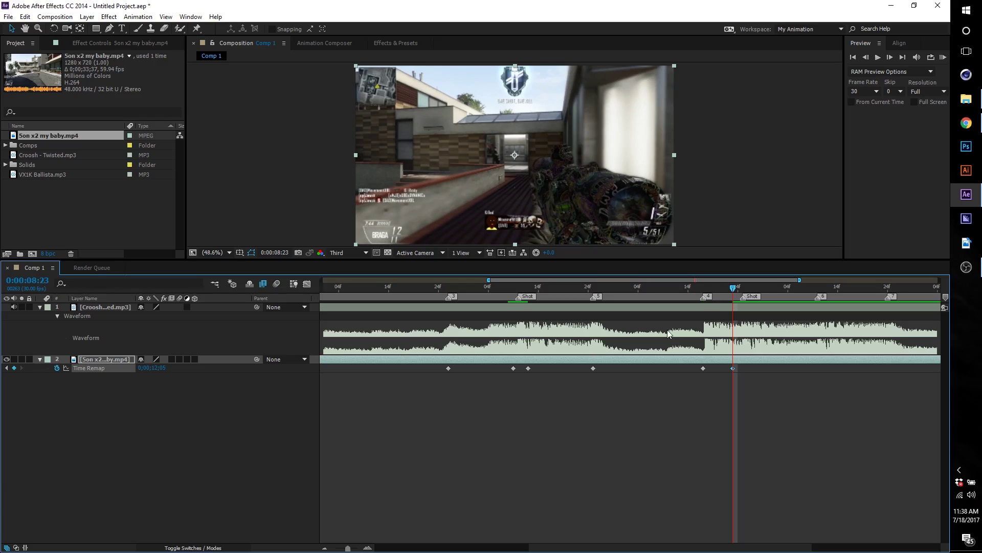
- Key the scoped view at 0:00:08:24 and the next footage time at 0:00:08:27, then preview from 0:00:08:23
key("Page_Up")
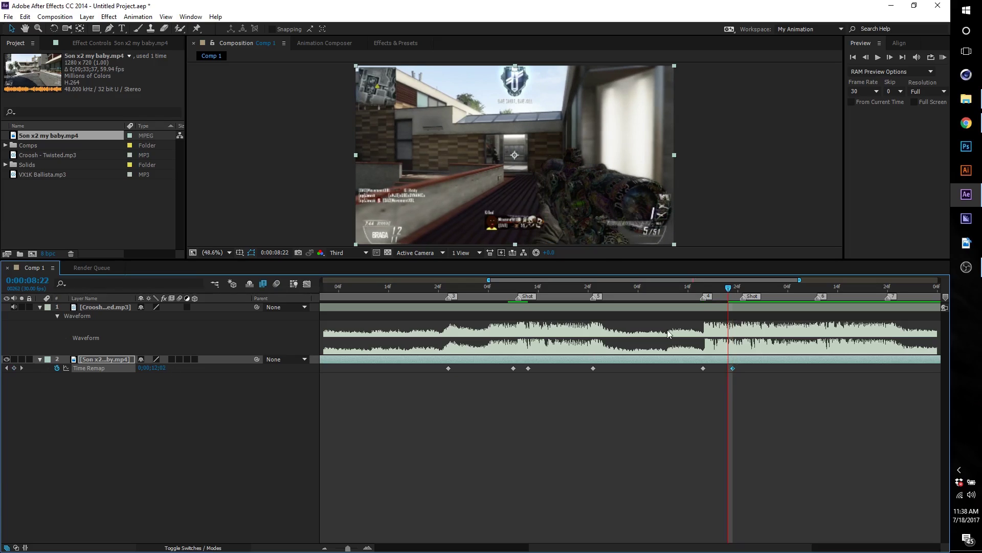
key("Page_Down")
key("Page_Down")
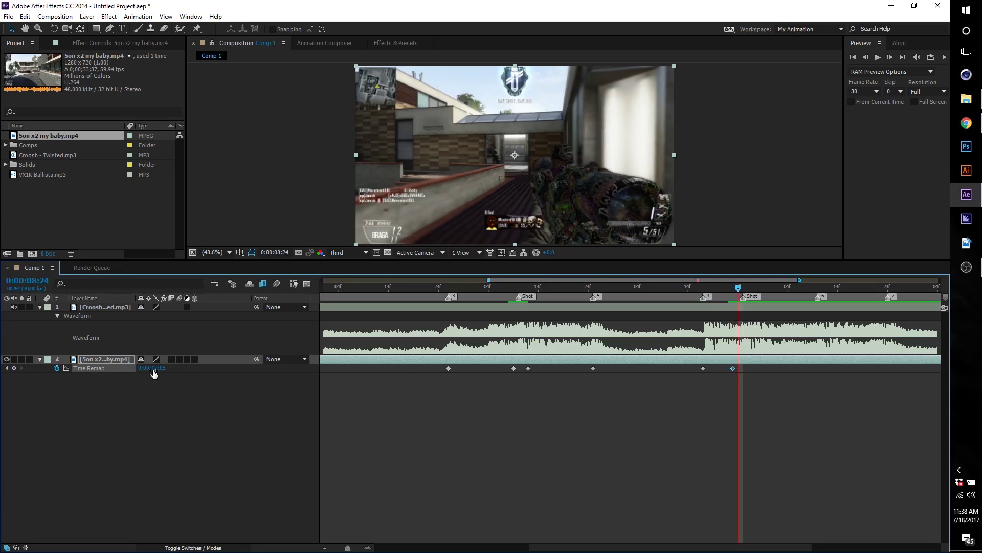
left_click_drag(155, 370, 159, 369)
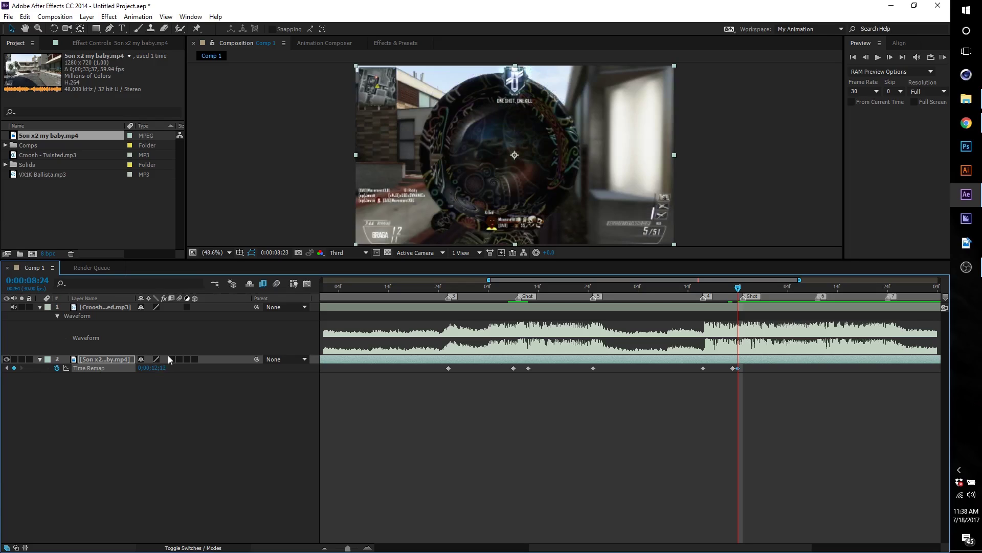
key("space")
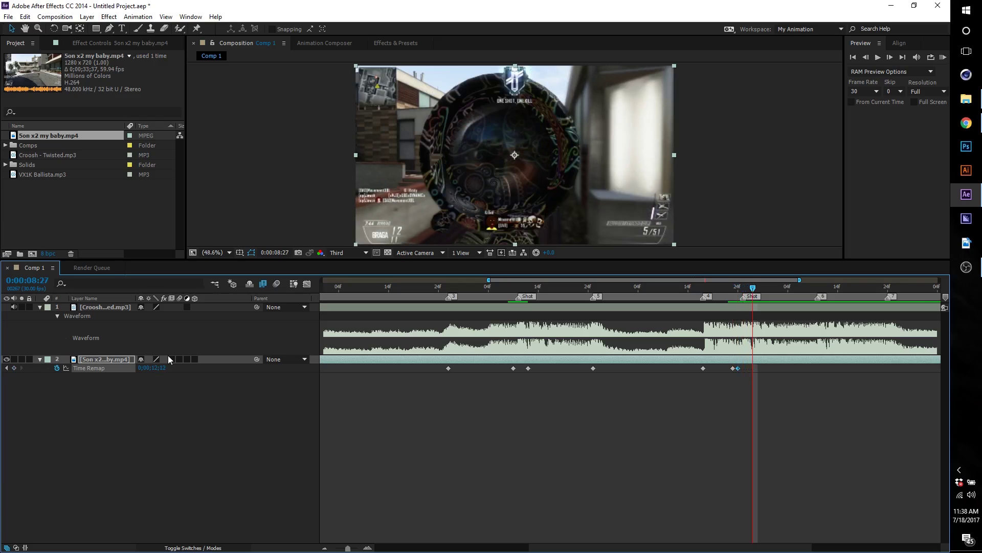
left_click_drag(163, 369, 170, 367)
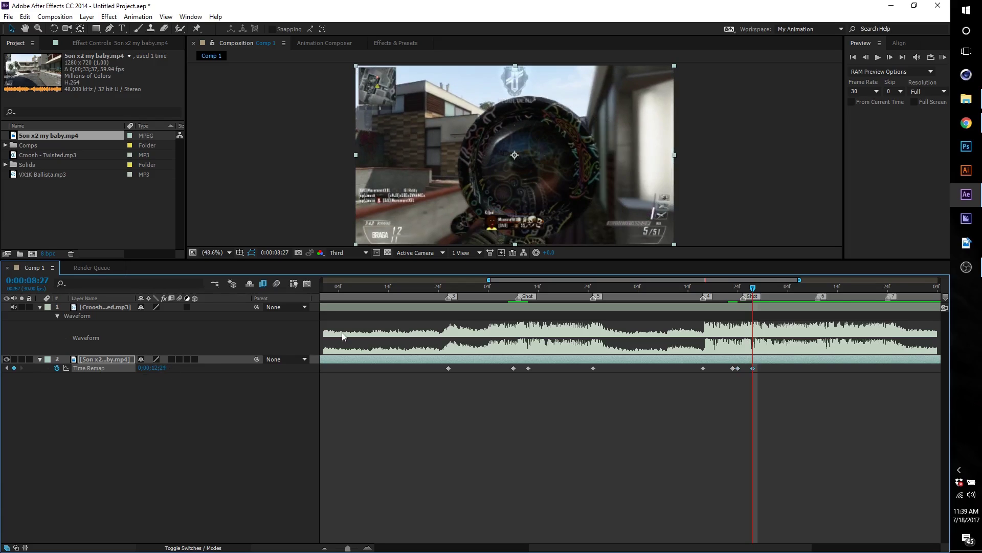
left_click_drag(692, 290, 733, 335)
key("KP_Decimal")
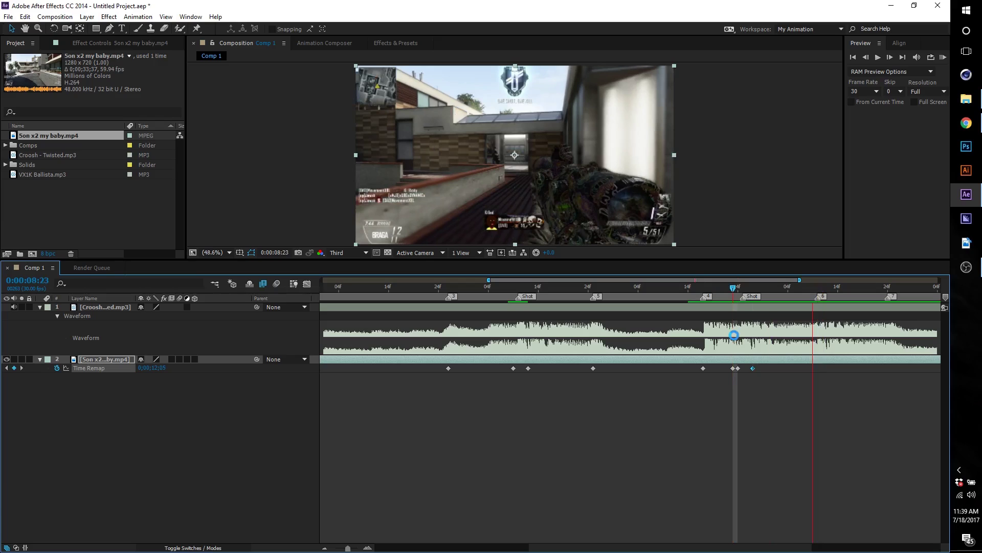
- Add Time Remap keys at 0:00:09:10 and at the 0:00:09:24 marker
left_click(816, 288)
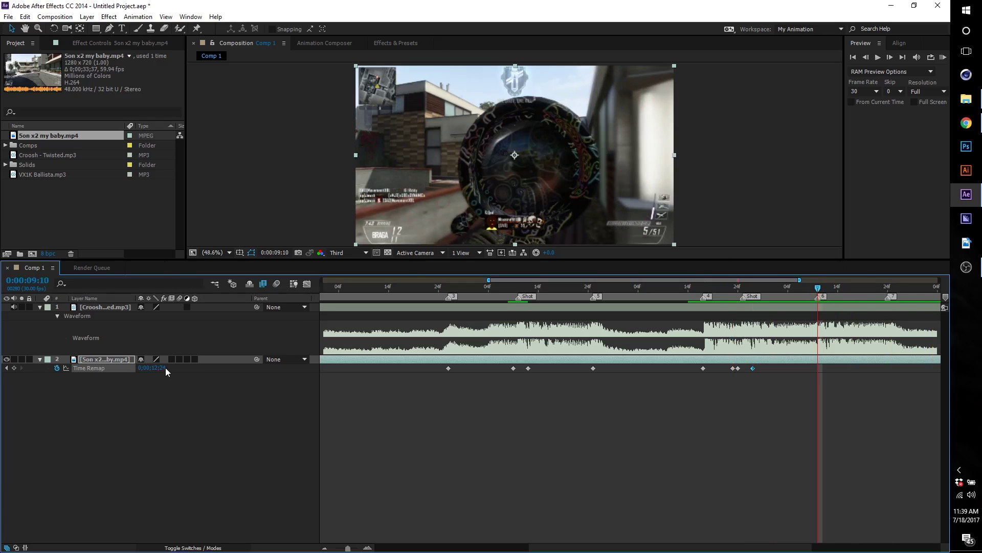
left_click_drag(167, 368, 190, 371)
left_click(888, 287)
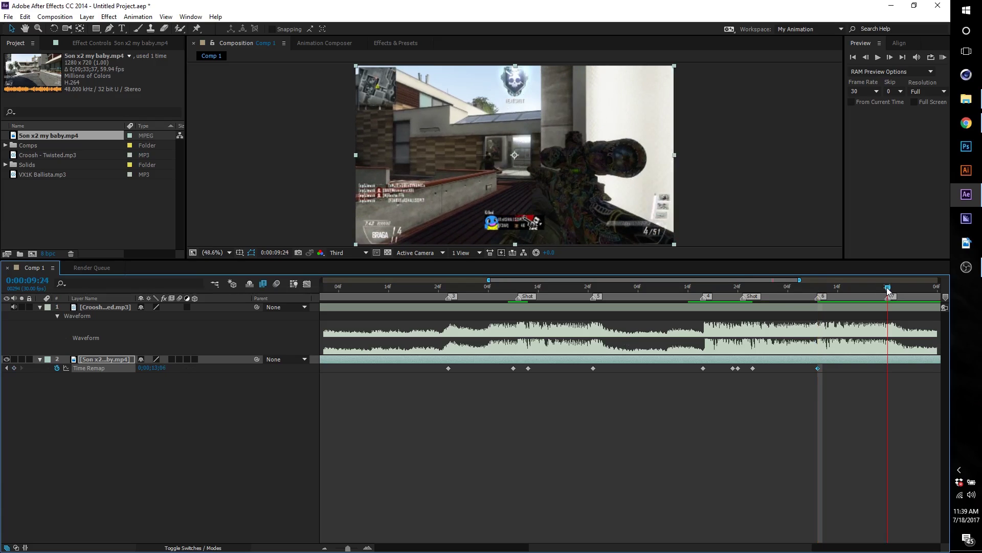
left_click_drag(165, 368, 180, 368)
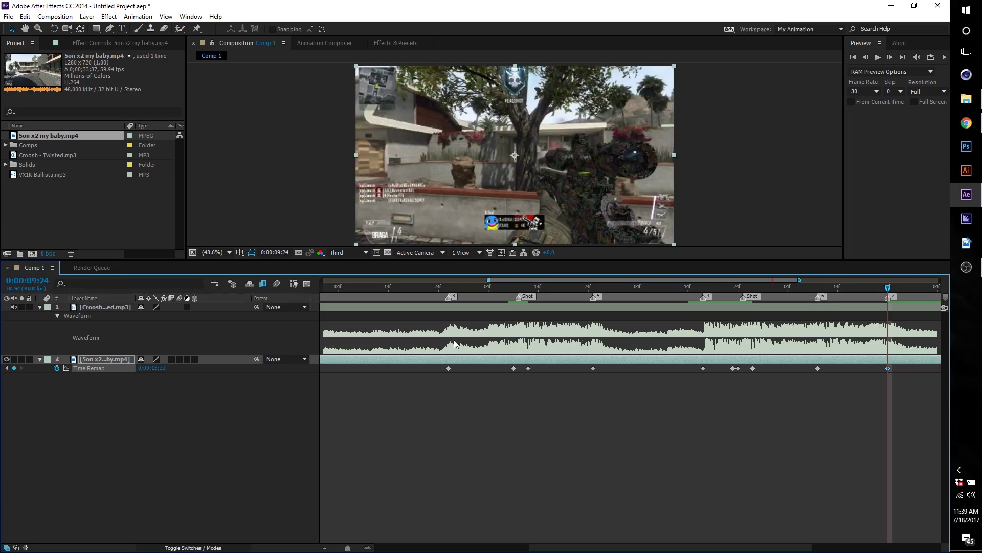
- Trim the layer's out point to 0:00:09:24 with Alt+] and zoom the timeline out twice
key("alt+bracketright")
left_click(324, 548)
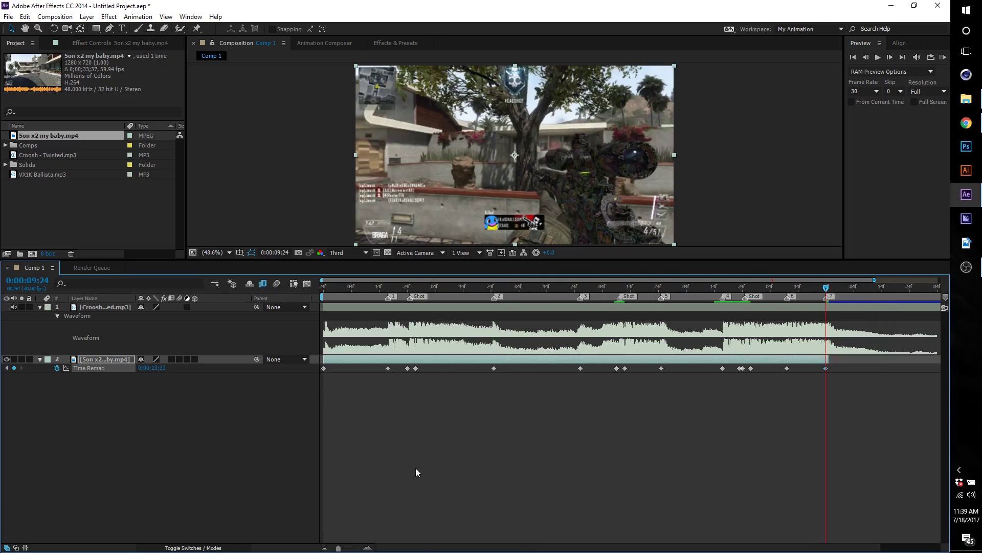
left_click(324, 548)
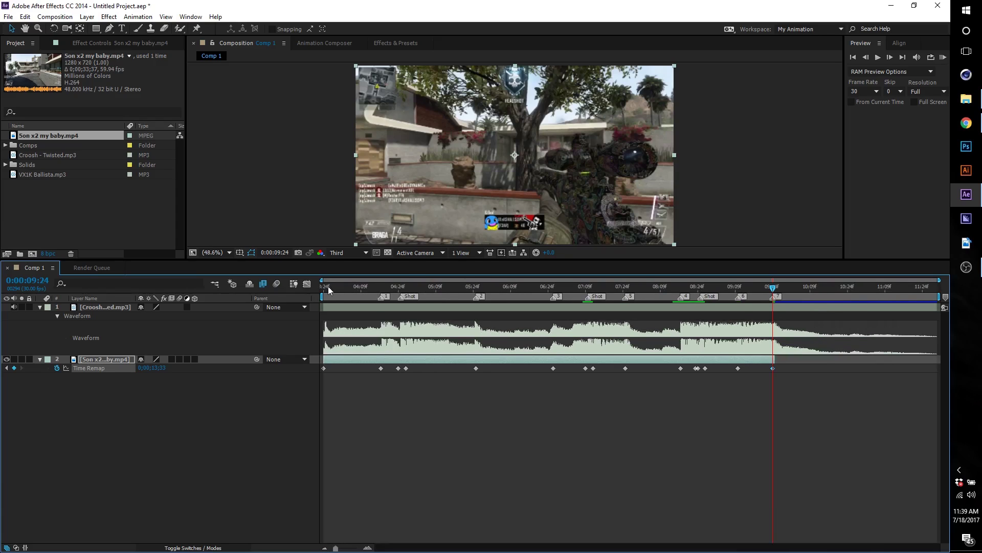
left_click_drag(327, 287, 700, 318)
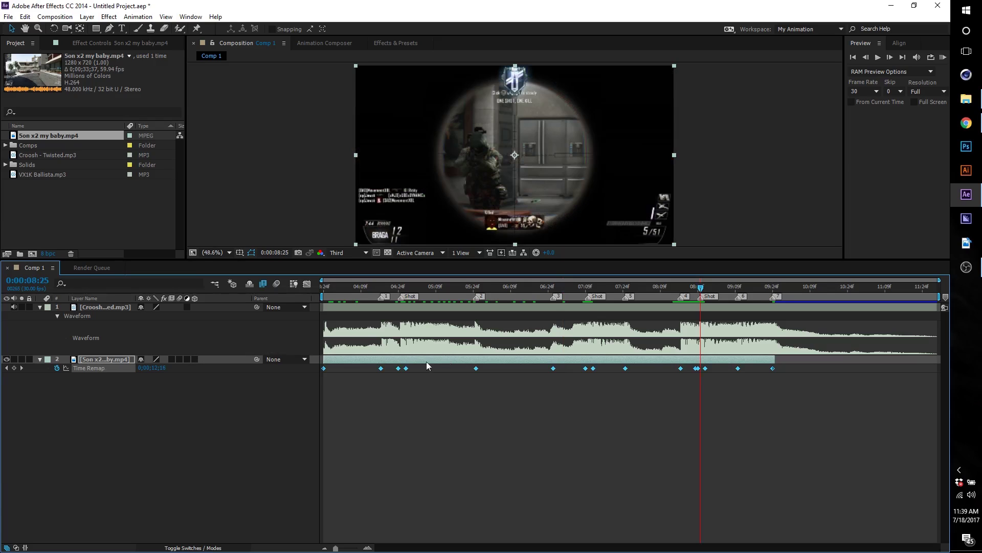
- Apply Easy Ease to the Time Remap keyframes via Keyframe Assistant
right_click(406, 368)
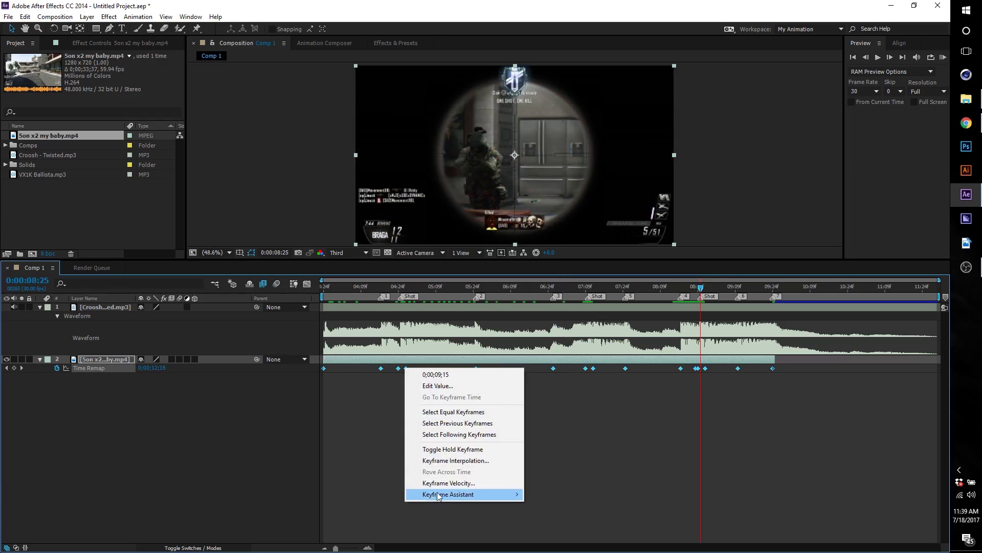
mouse_move(461, 495)
left_click(567, 428)
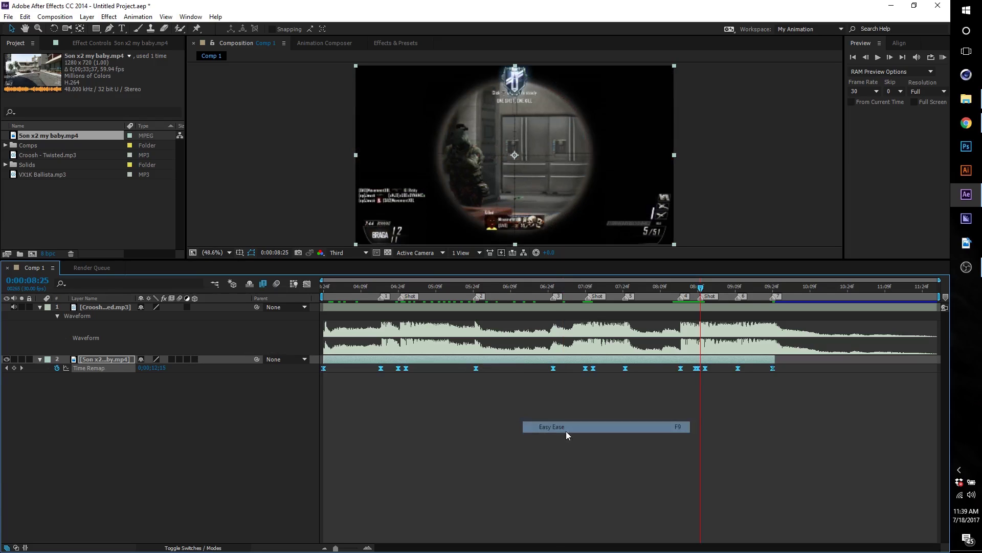
- Show the Time Remap value graph in the Graph Editor, zoomed on the opening keyframes
left_click(307, 283)
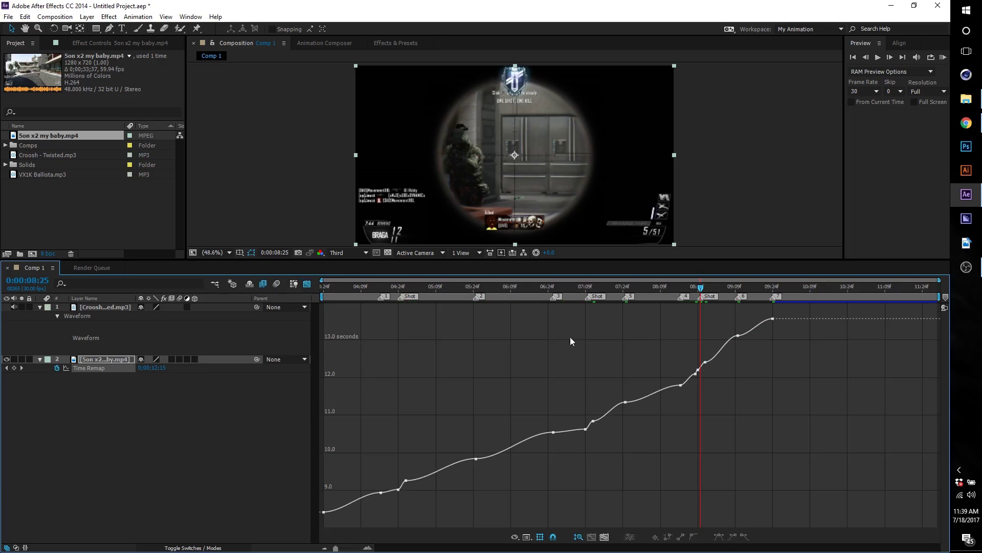
left_click_drag(342, 291, 314, 293)
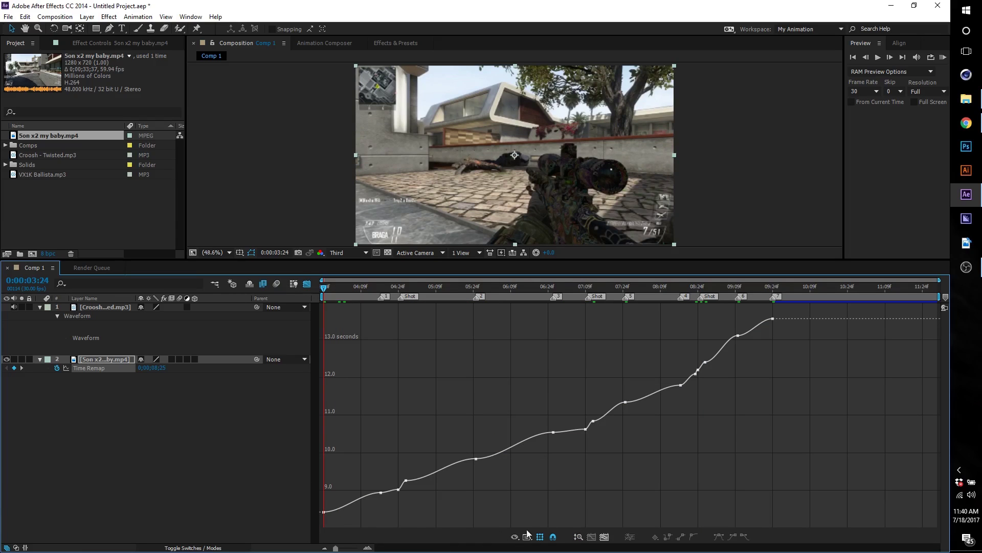
left_click(367, 547)
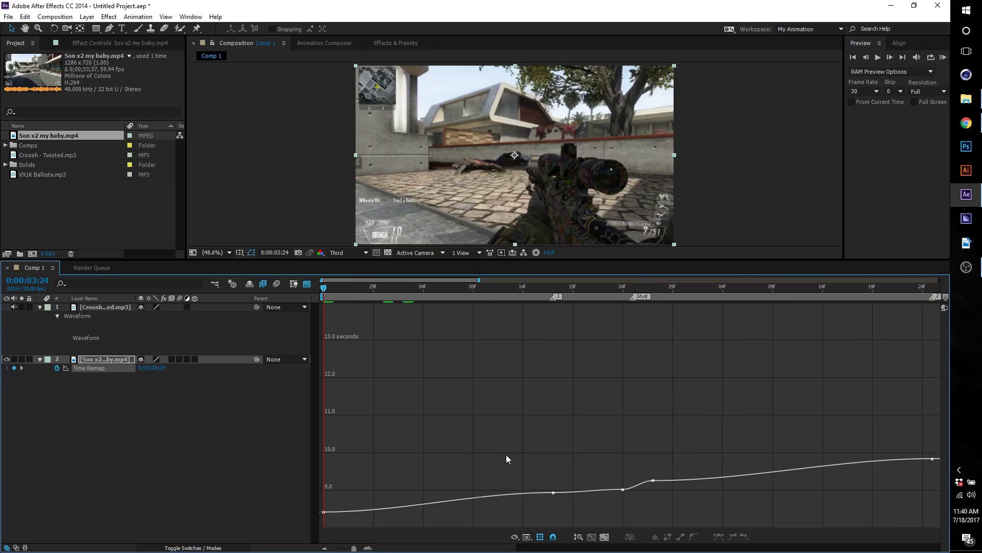
left_click(577, 537)
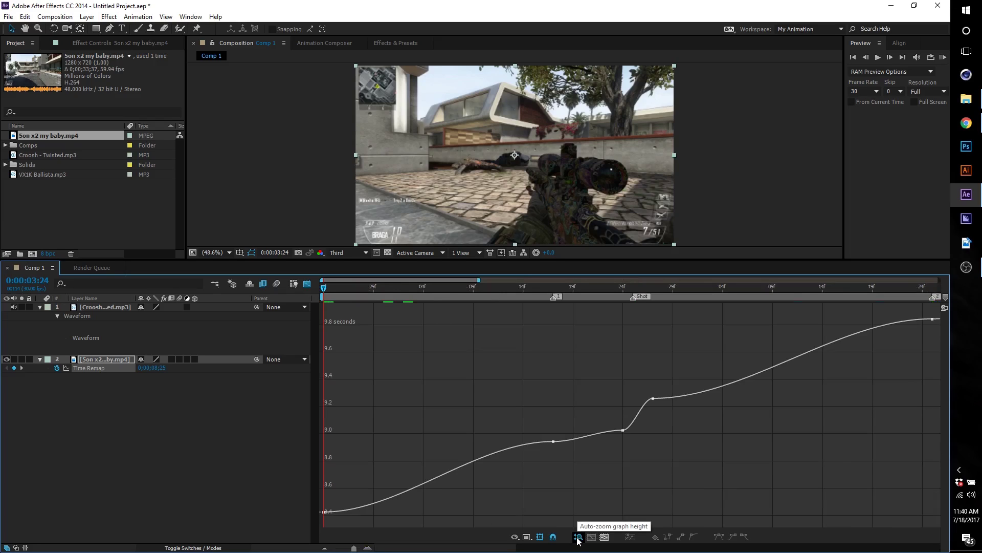
left_click(578, 537)
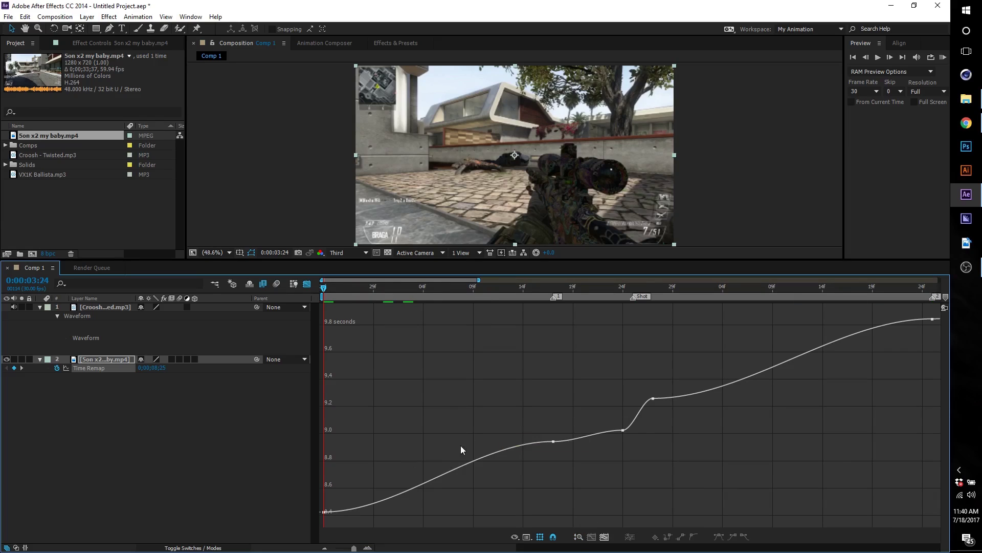
scroll(449, 467, "up", 3)
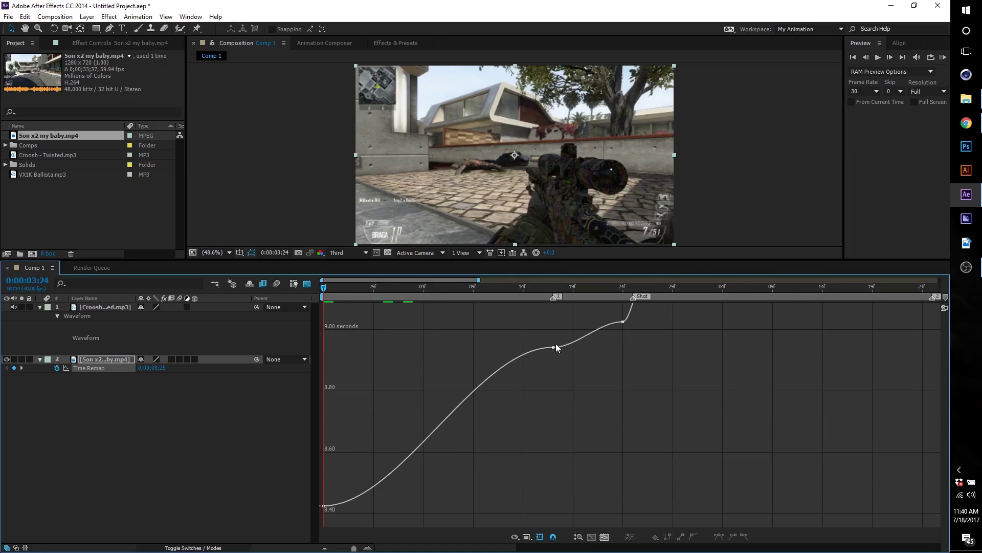
- Pull the first Time Remap keyframe's outgoing handle upward, then reselect that keyframe
left_click(322, 504)
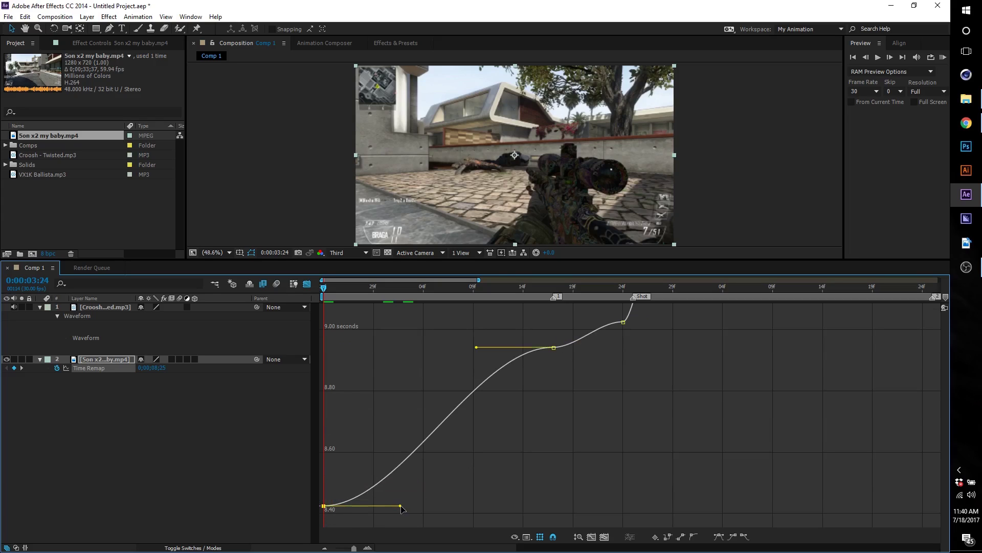
left_click_drag(399, 506, 361, 458)
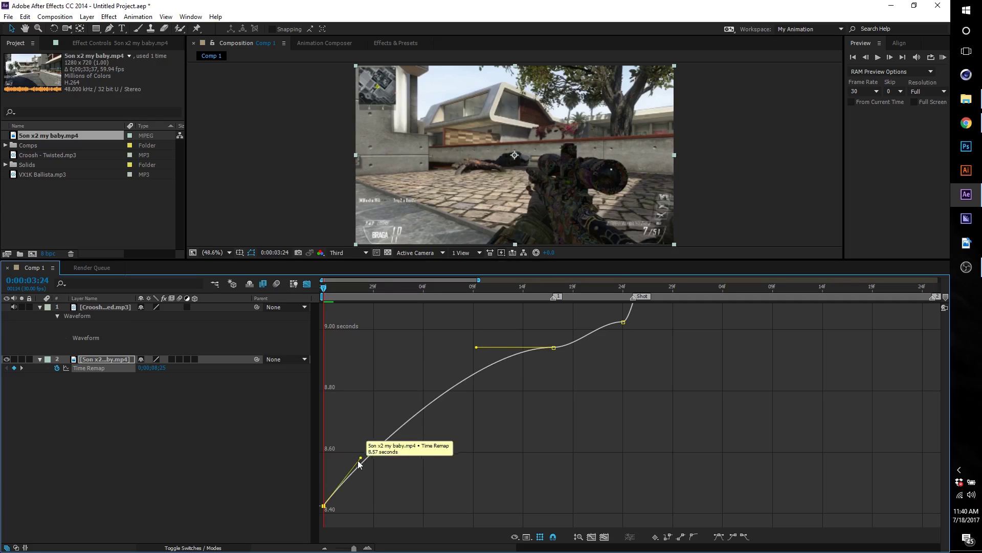
left_click_drag(357, 459, 344, 491)
left_click(344, 491)
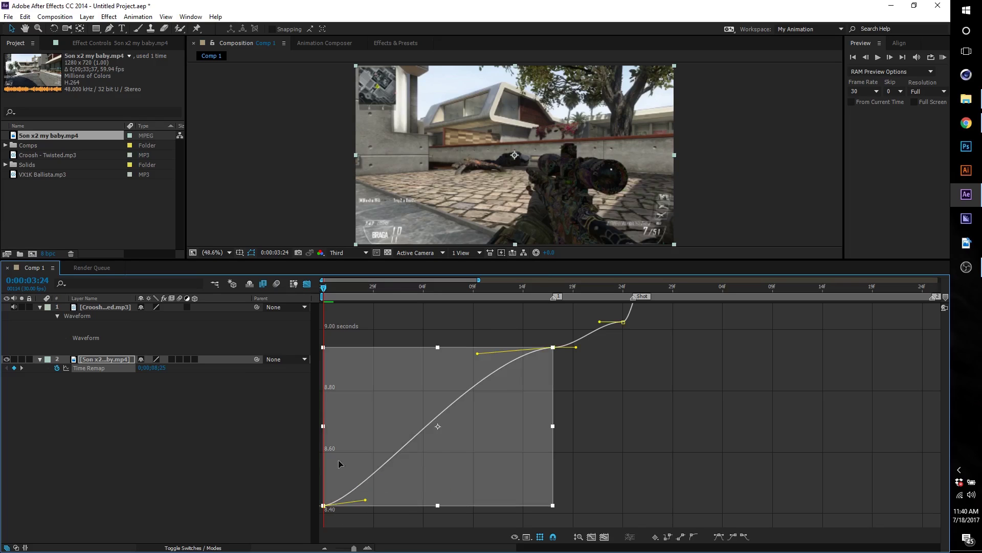
left_click(587, 445)
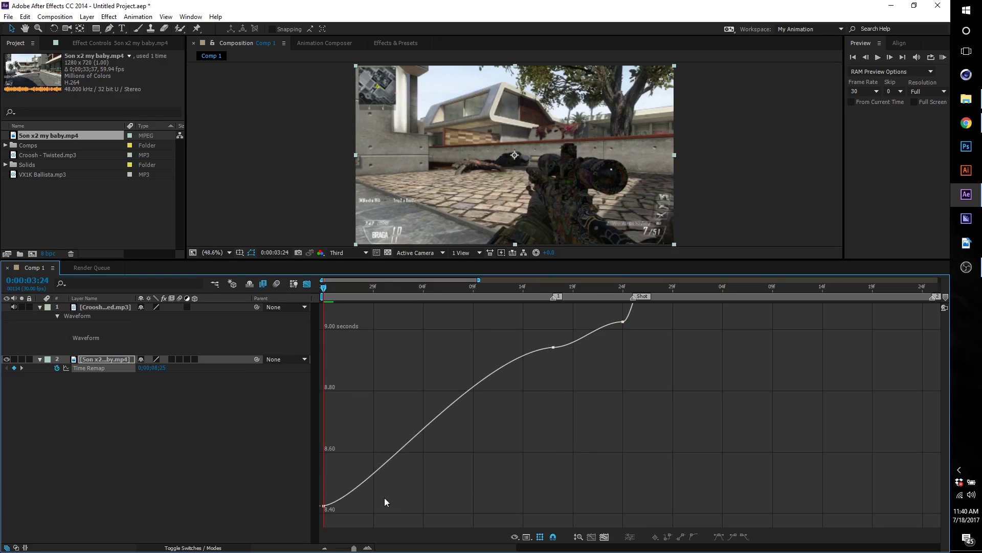
left_click(323, 505)
- Make the curve rise steeply from the first key, S-bend into the second, and steepen past 0:00:04:17
left_click_drag(366, 501, 342, 400)
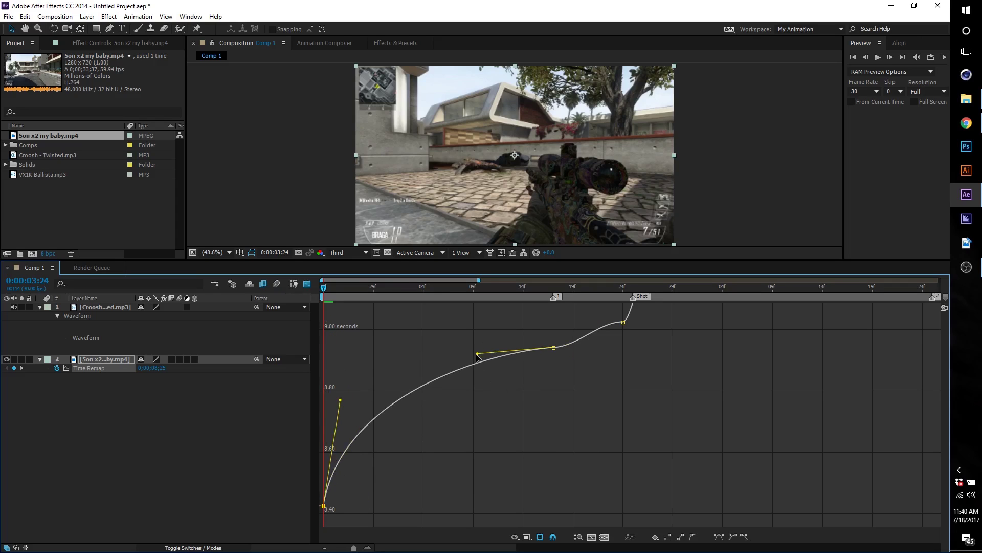
left_click_drag(478, 353, 469, 490)
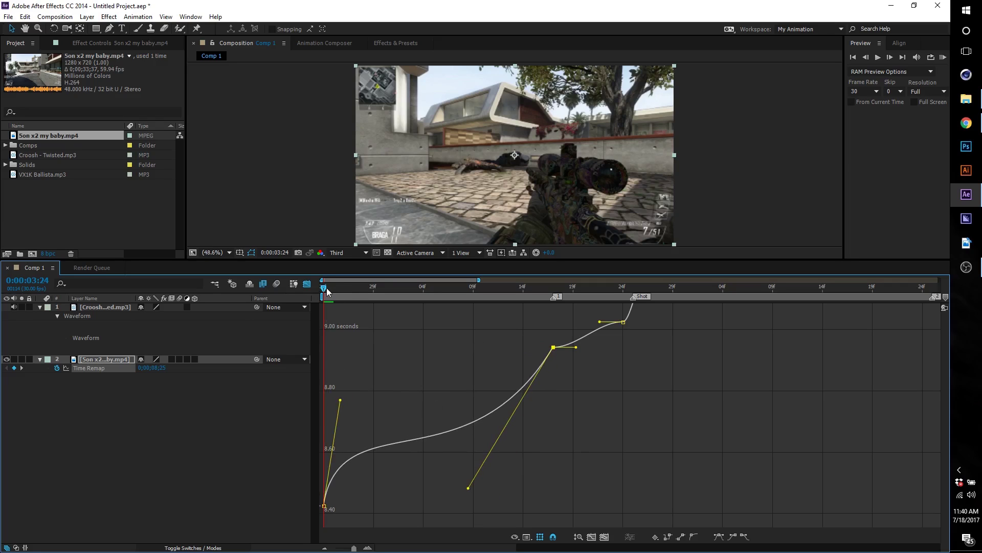
left_click_drag(326, 288, 561, 288)
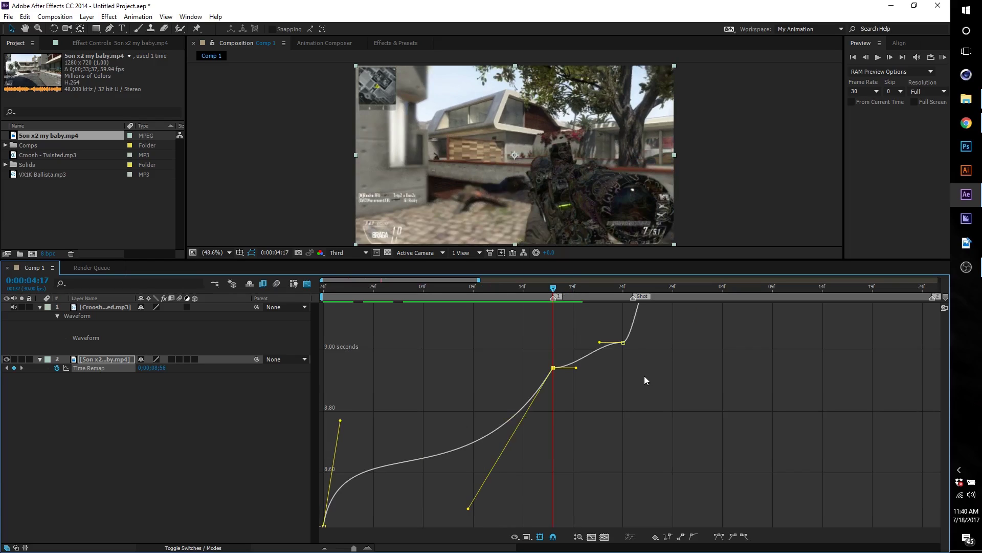
scroll(644, 379, "up", 2)
left_click_drag(576, 408, 562, 391)
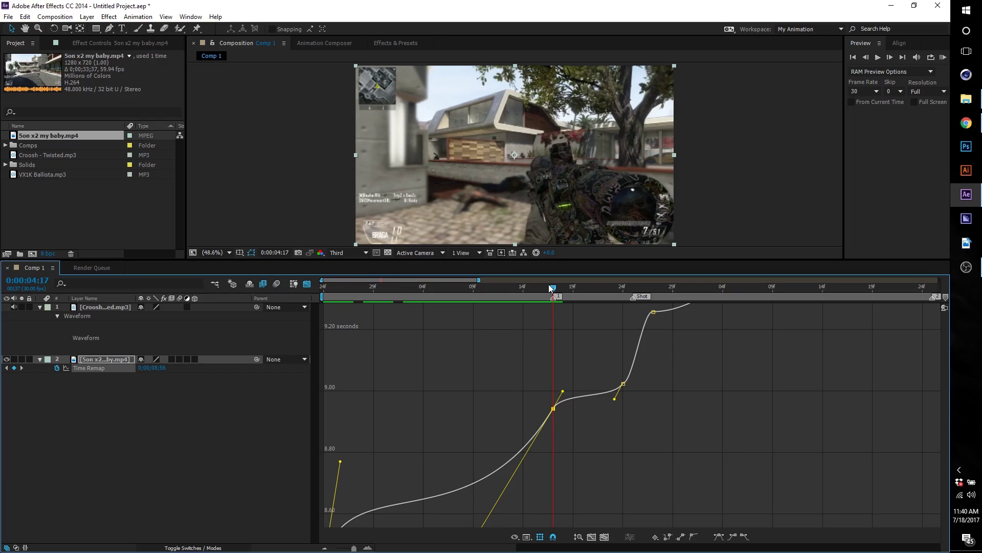
left_click_drag(553, 289, 633, 301)
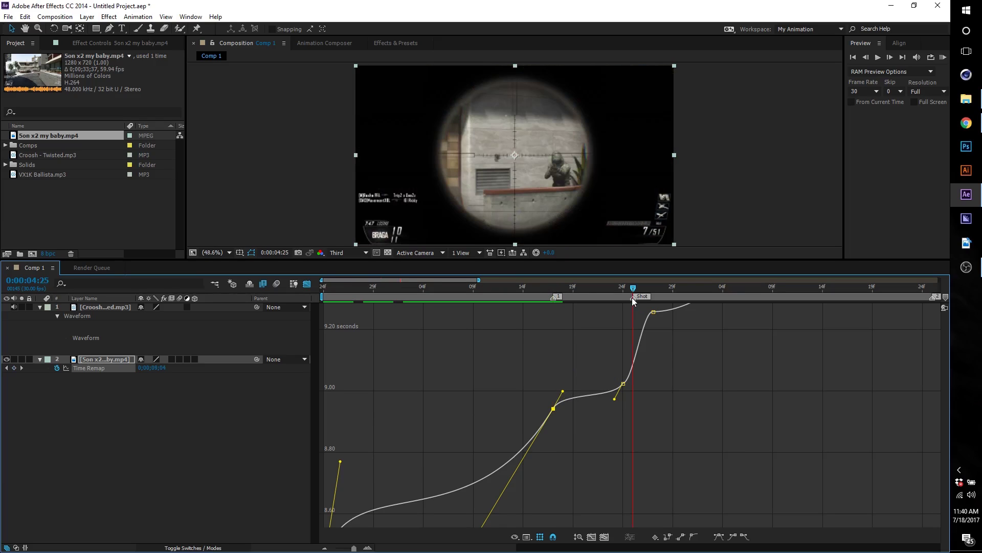
- Move the playhead to the 0:00:04:27 keyframe, pan the graph, and select that keyframe
key("Page_Up")
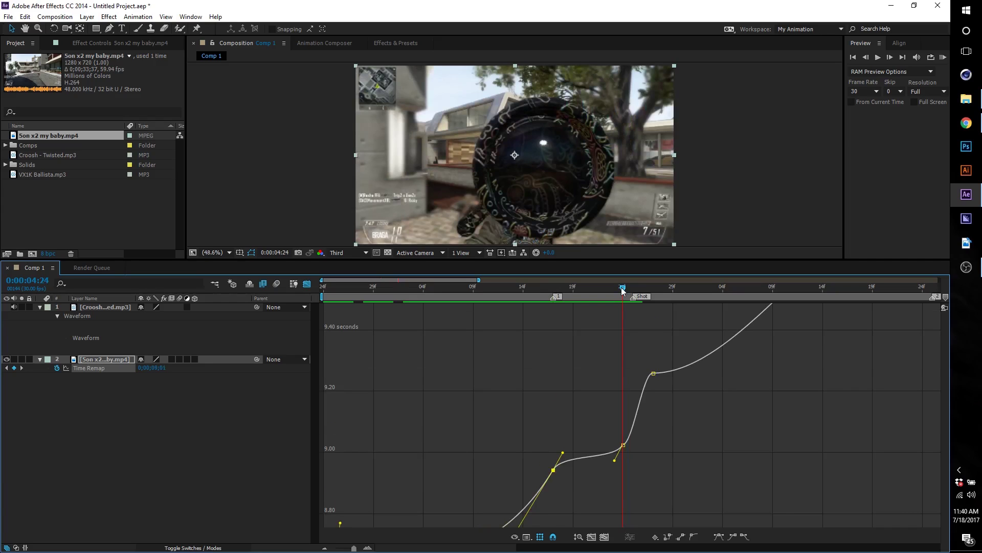
left_click_drag(622, 287, 653, 287)
scroll(687, 346, "up", 3)
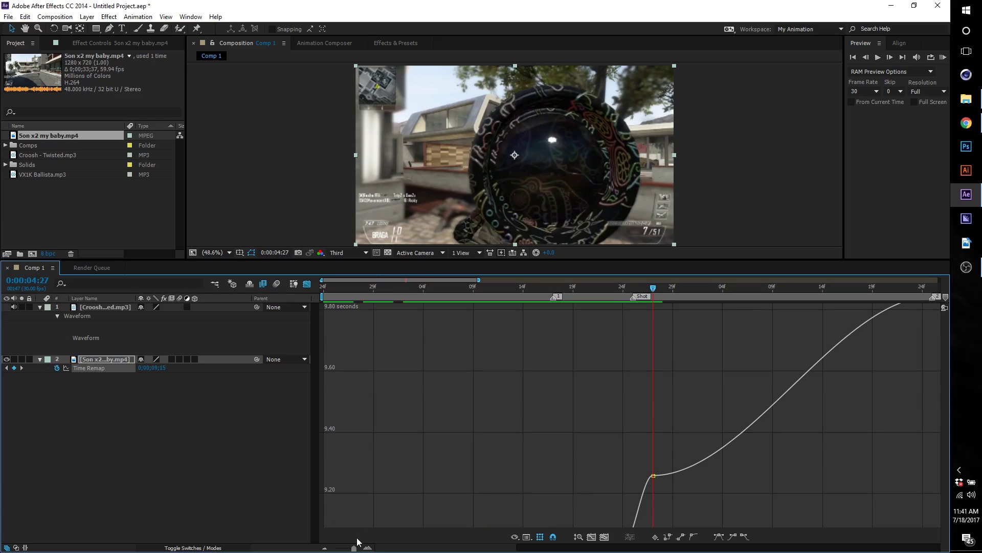
left_click_drag(489, 550, 568, 550)
mouse_move(451, 548)
left_mouse_down()
mouse_move(472, 548)
mouse_move(456, 547)
left_mouse_up()
scroll(494, 468, "up", 1)
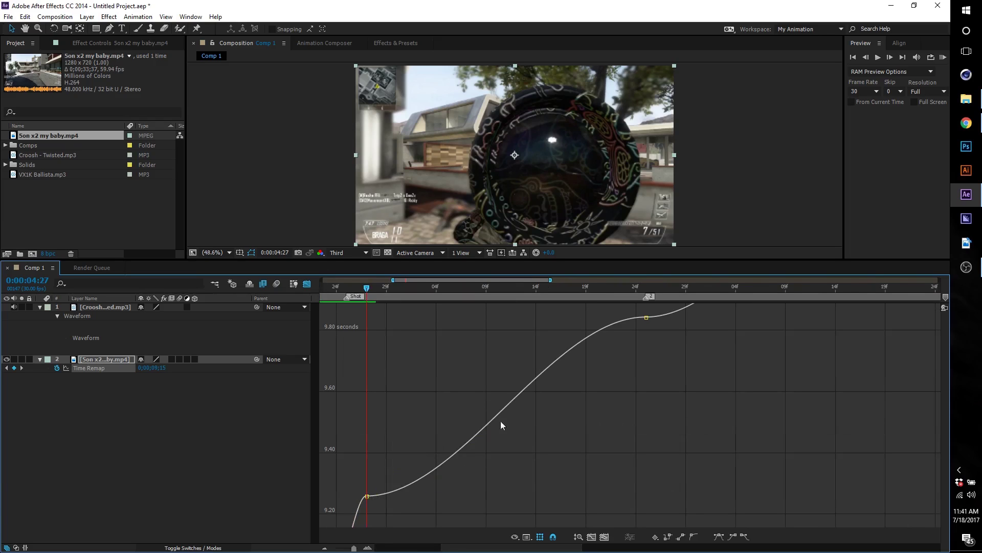
left_click(367, 496)
- Steepen the selected keyframe's outgoing handle and ease the next key's incoming handle into an S-curve
left_click_drag(459, 494, 379, 349)
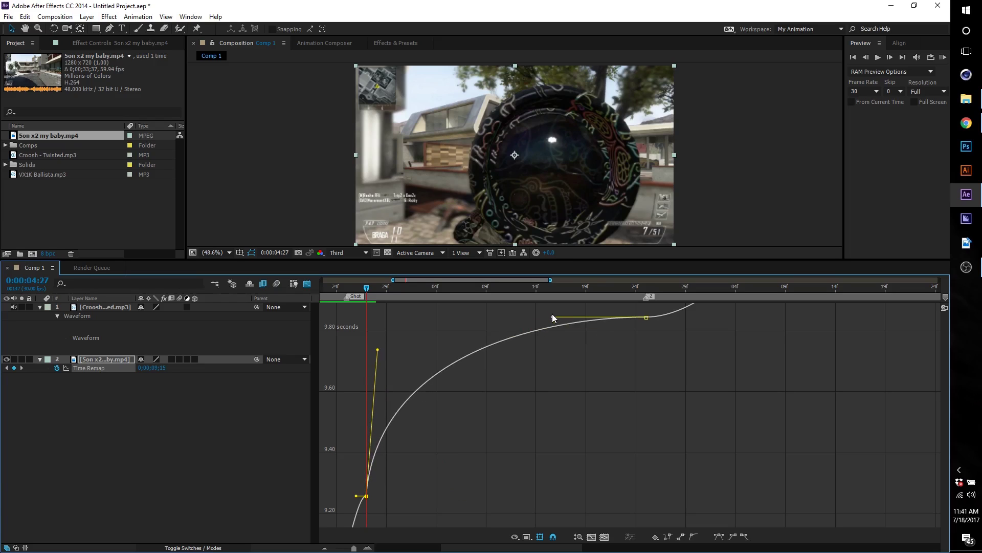
left_click_drag(553, 318, 608, 451)
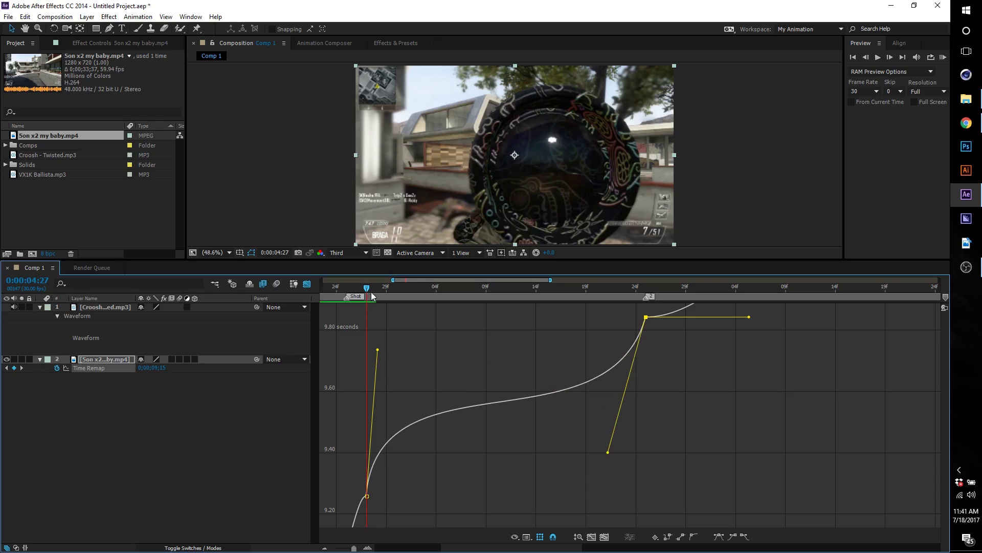
left_click_drag(372, 290, 644, 297)
- Shape a second steep-rise S-curve from the 0:00:05:25 keyframe into the following key
scroll(720, 407, "up", 5)
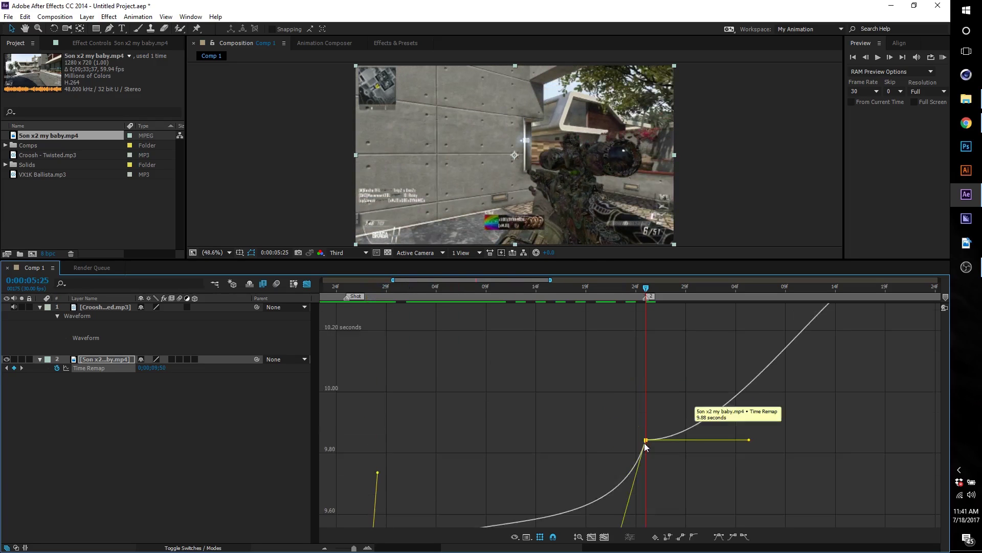
left_click_drag(462, 545, 518, 546)
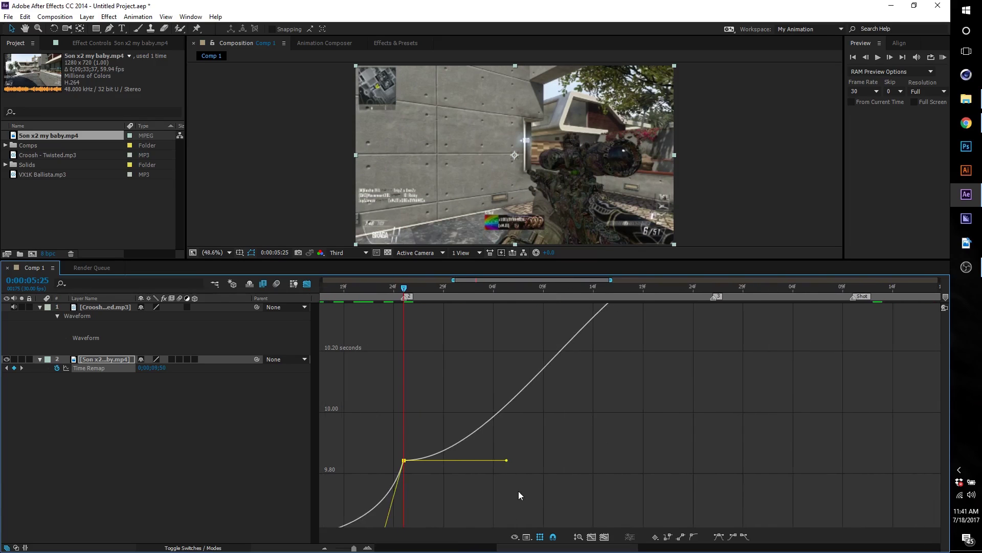
scroll(518, 490, "up", 1)
scroll(537, 475, "up", 1)
scroll(538, 459, "up", 1)
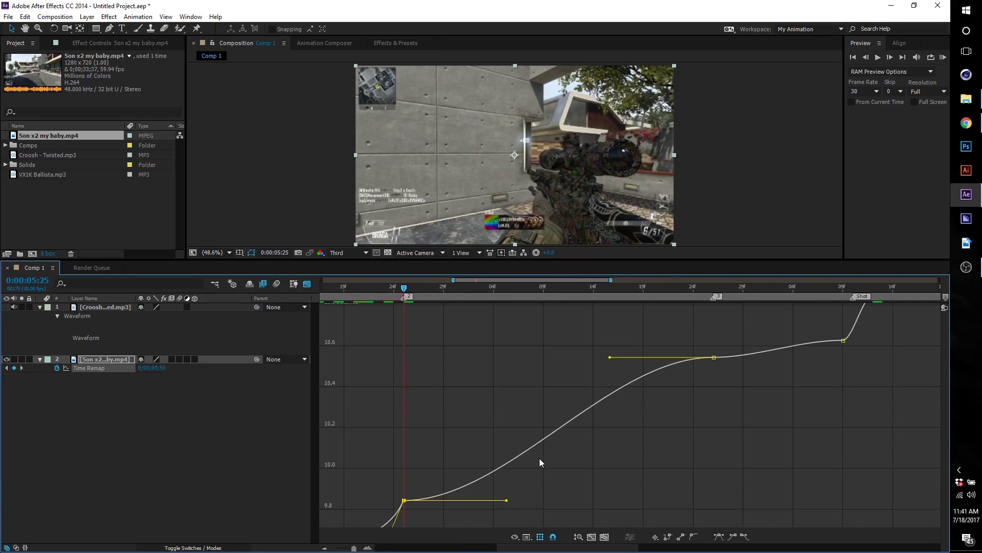
left_click_drag(507, 500, 441, 408)
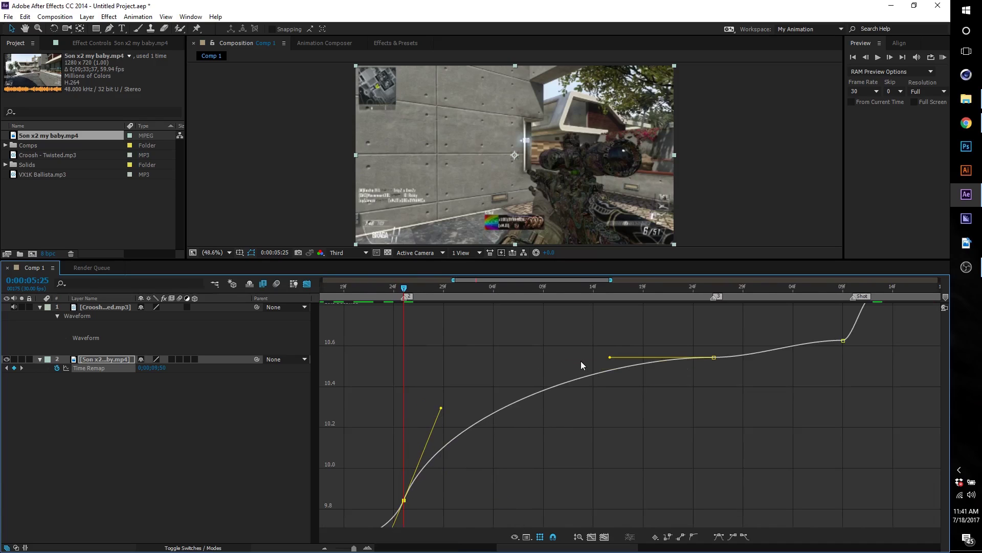
left_click_drag(611, 358, 702, 467)
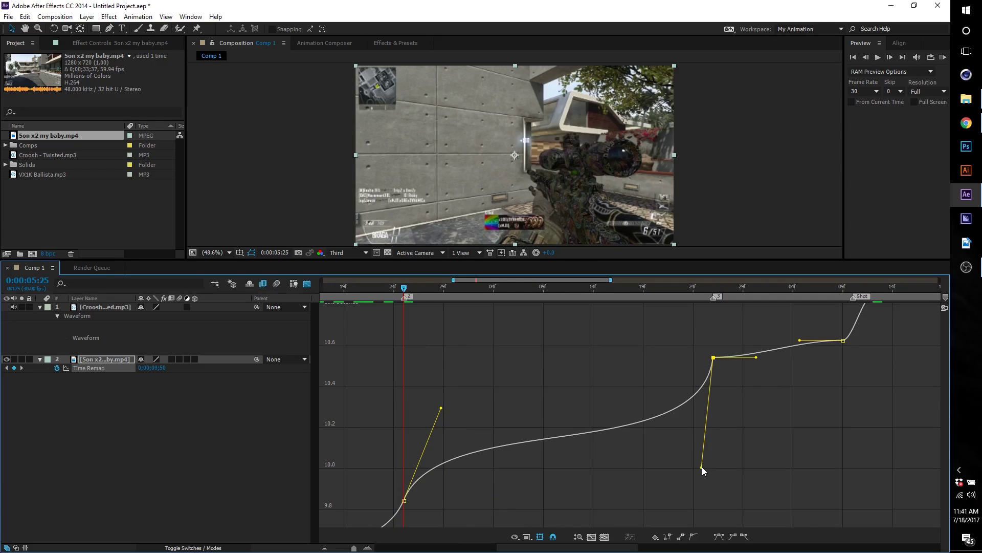
left_click_drag(540, 550, 589, 550)
- Shape and fine-tune the ease handles between the first pair of keyframes in view
scroll(553, 417, "up", 2)
left_click_drag(563, 418, 538, 403)
left_click_drag(607, 401, 633, 411)
left_click(539, 403)
scroll(634, 417, "up", 8)
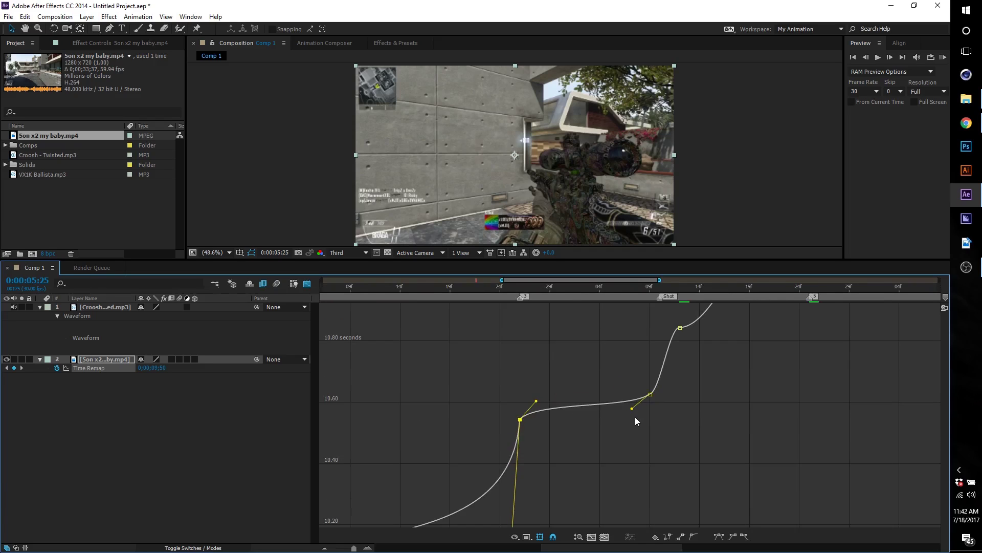
scroll(588, 411, "down", 3)
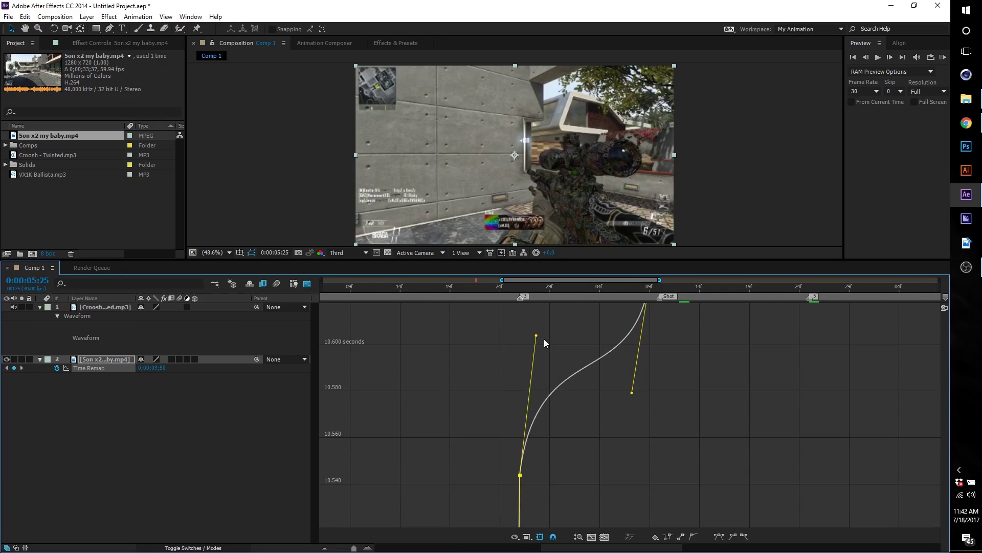
scroll(588, 395, "up", 2)
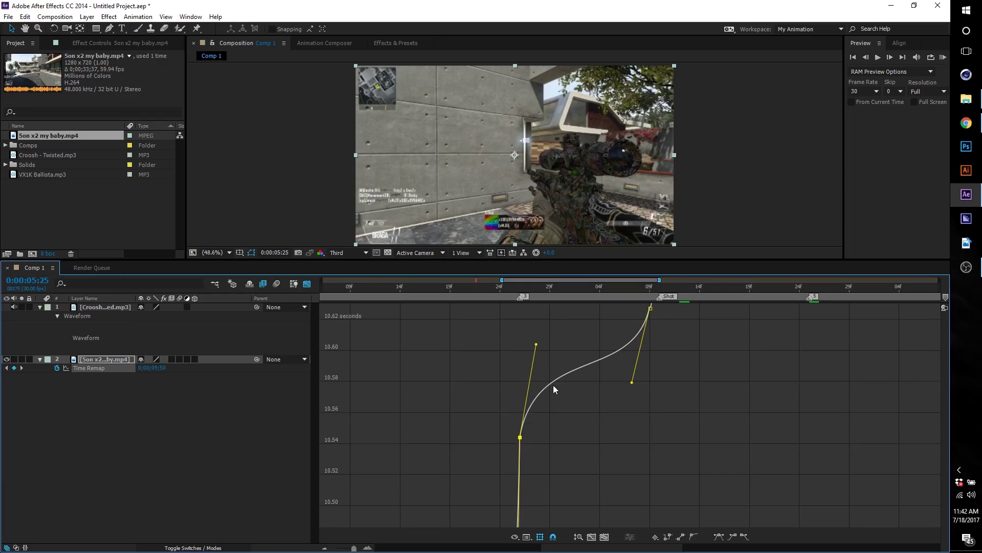
left_click_drag(535, 344, 530, 369)
left_click_drag(631, 383, 637, 378)
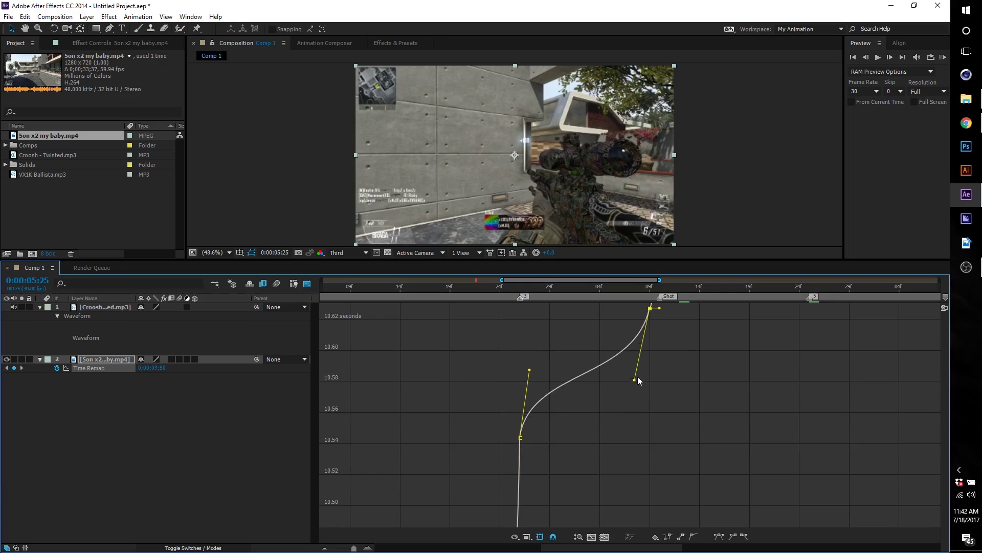
scroll(696, 396, "up", 6)
left_click(647, 417)
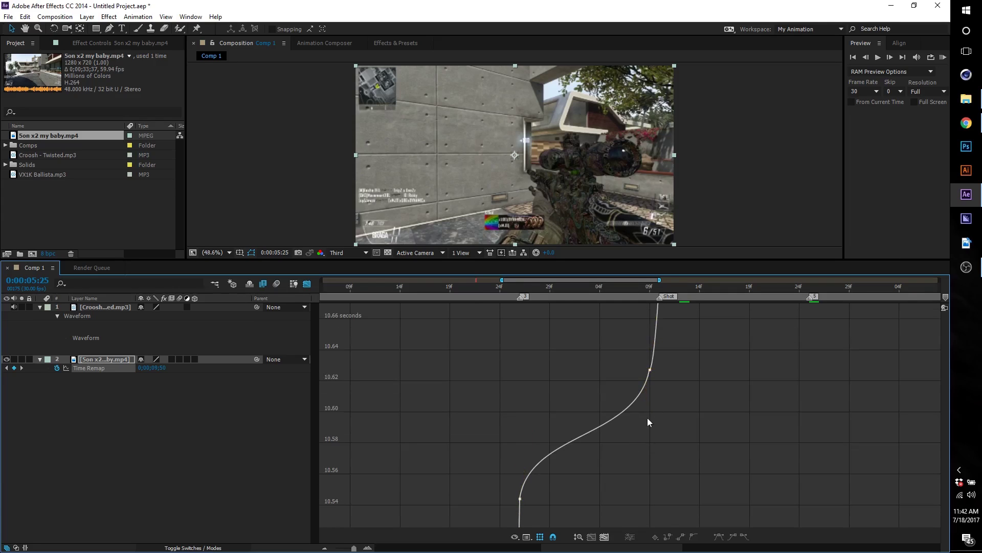
- Steepen the curve leaving the 10.85 s keyframe and sharpen the rise into the next key
scroll(715, 407, "down", 4)
scroll(776, 419, "up", 2)
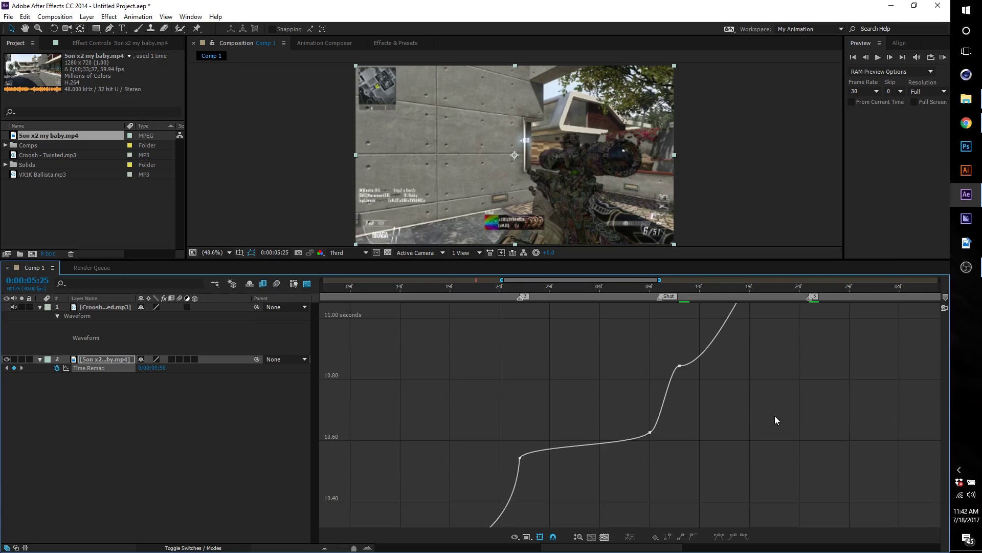
scroll(765, 404, "up", 12)
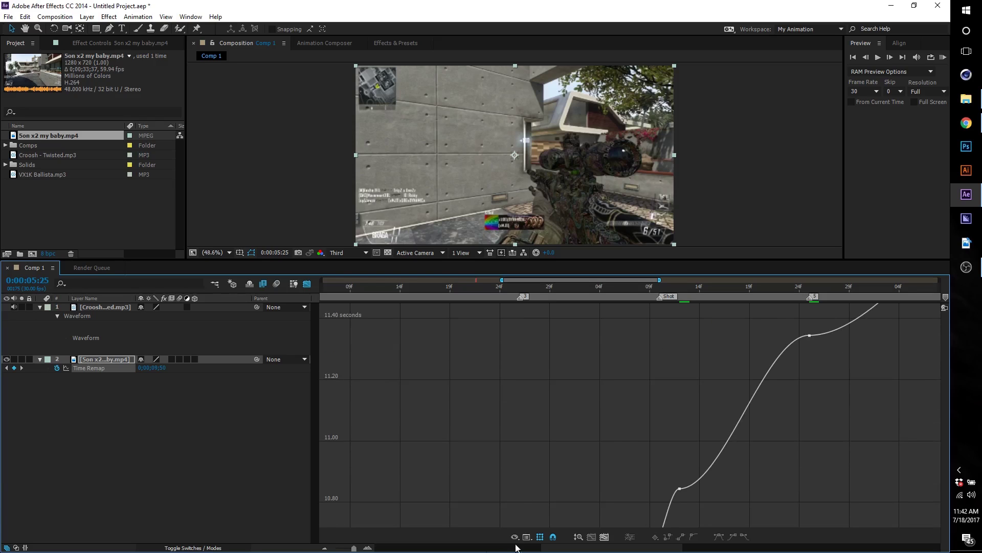
left_click_drag(545, 549, 587, 548)
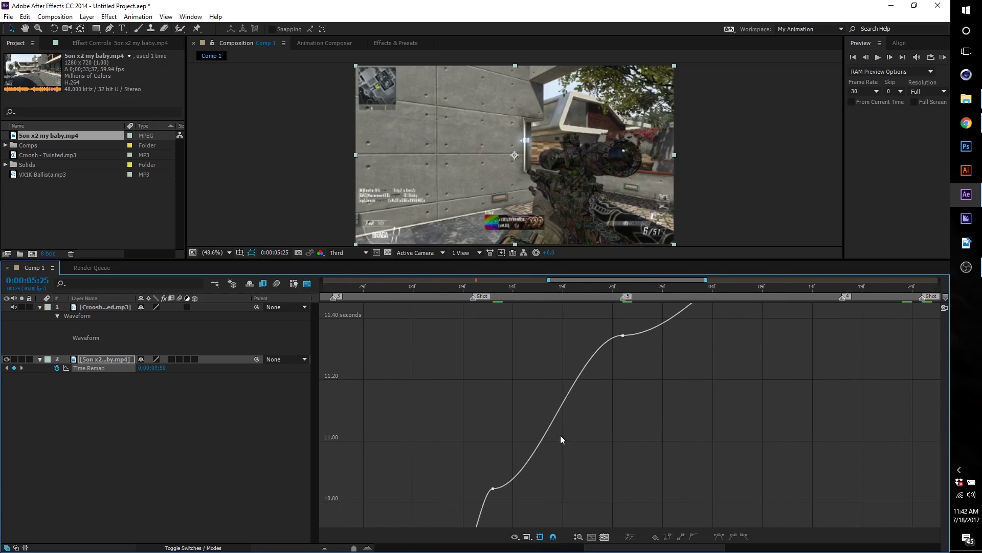
scroll(558, 439, "down", 2, "ctrl")
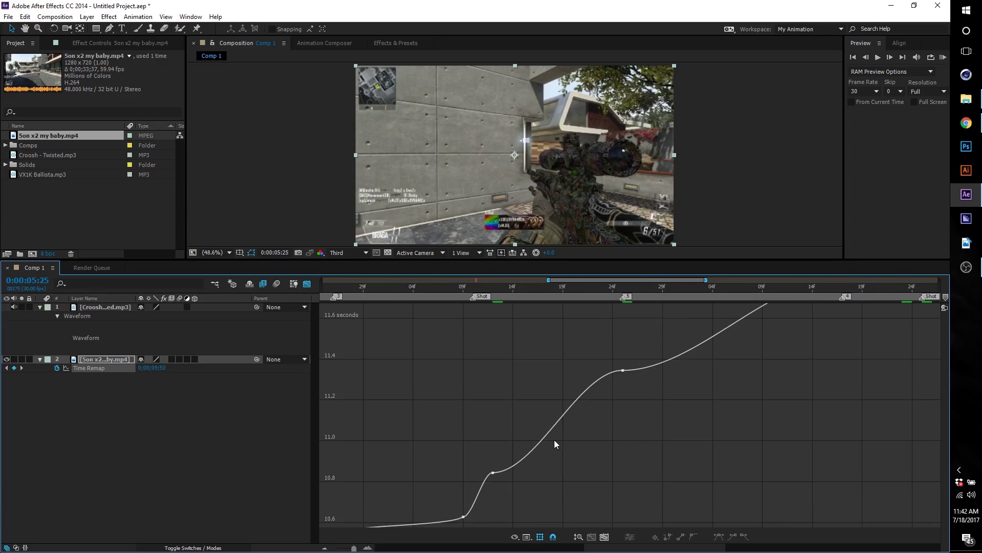
left_click(492, 473)
left_click_drag(536, 473, 495, 411)
left_click_drag(579, 371, 611, 439)
left_click_drag(495, 412, 503, 395)
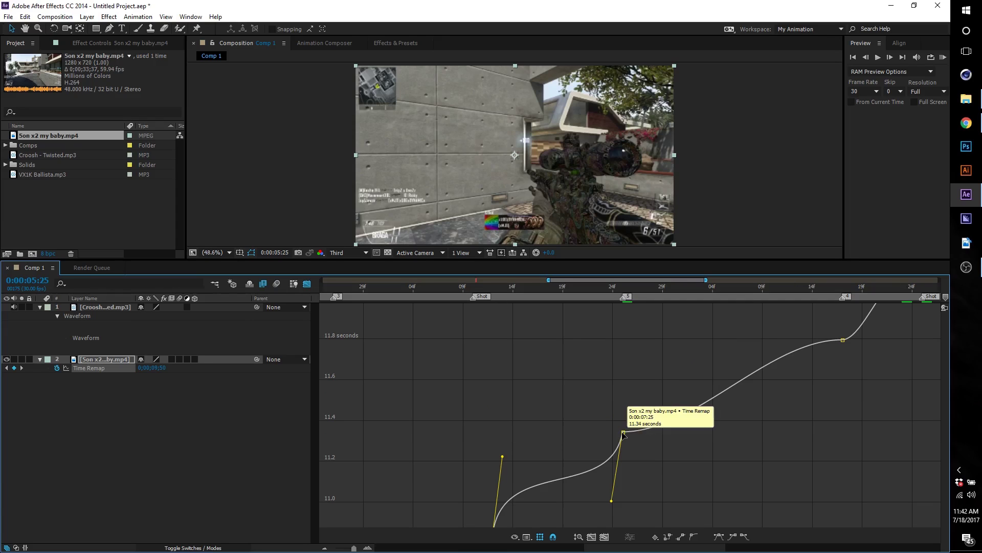
- Steepen the ramp from the 11.34 s keyframe, ease into ~11.8 s, and reshape the following pair
left_click(620, 433)
left_click_drag(696, 432, 637, 354)
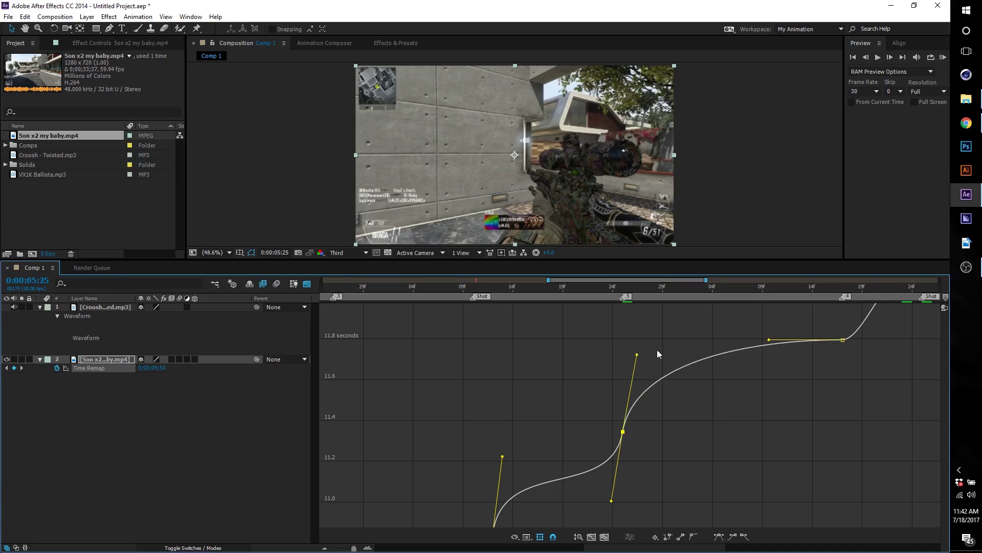
left_click_drag(769, 340, 826, 393)
left_click_drag(627, 548, 685, 549)
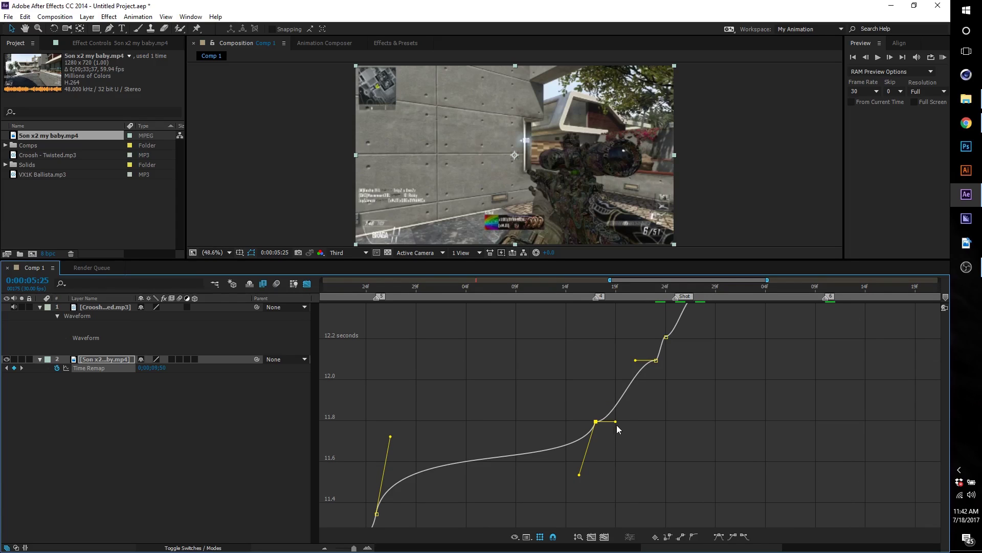
left_click_drag(615, 421, 600, 391)
left_click_drag(636, 360, 654, 396)
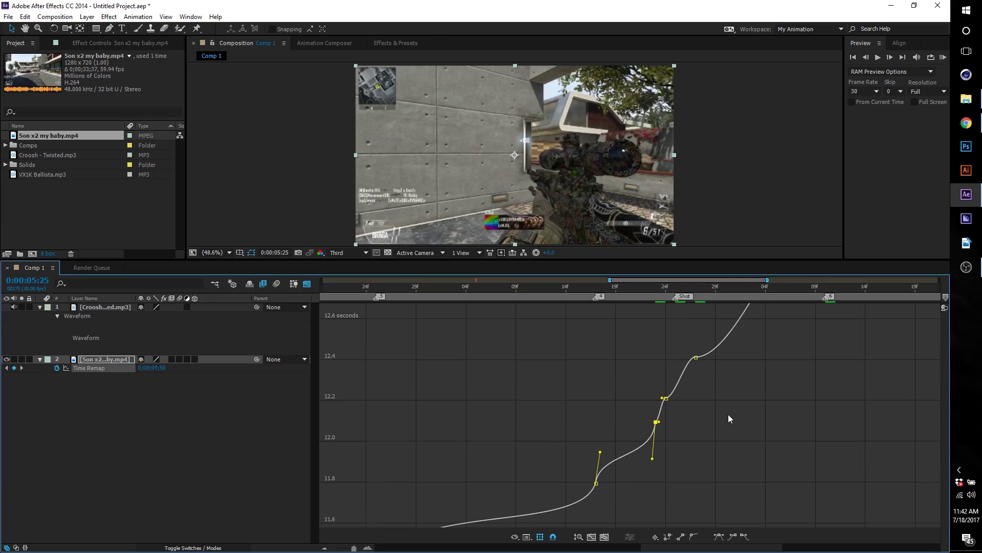
- Zoom in at 0:00:08:23, adjust the ease between the 23f and 24f keys, and check 0:00:08:27
left_click(656, 285)
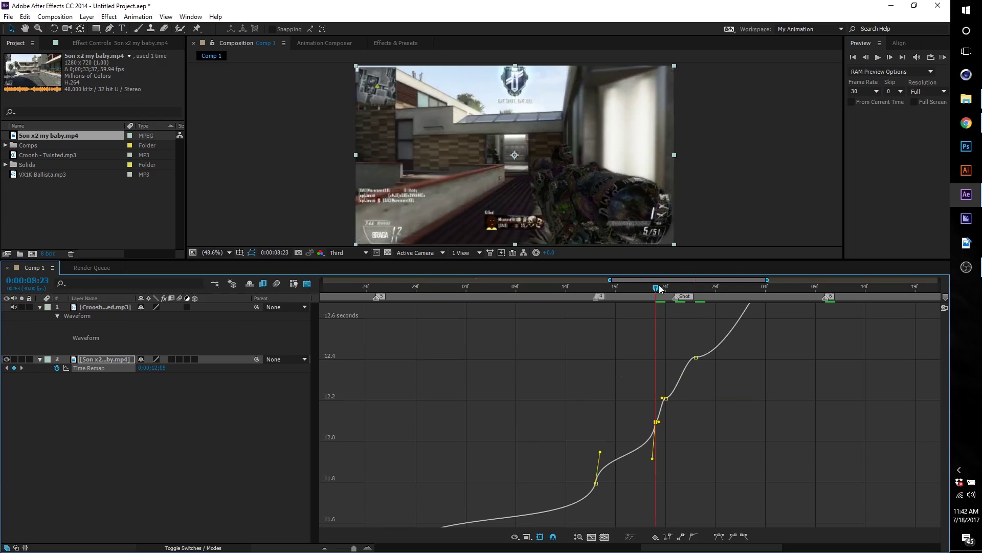
left_click_drag(652, 288, 659, 352)
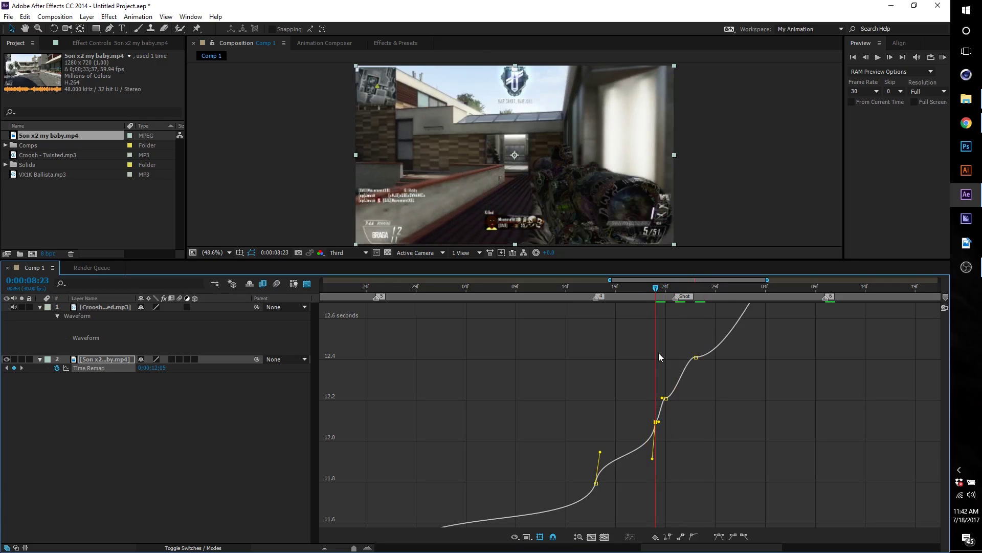
left_click(368, 548)
left_click(368, 548)
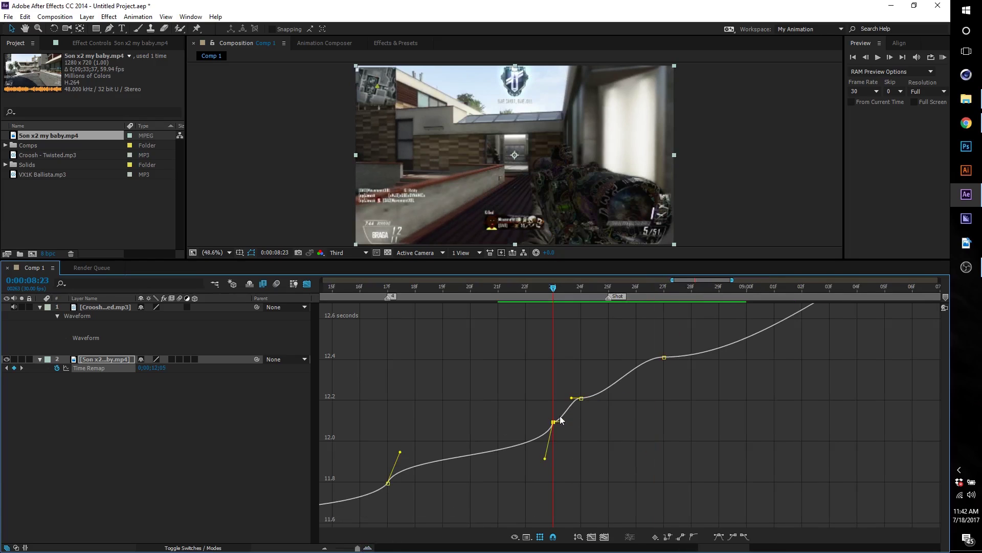
left_click(581, 398)
left_click_drag(573, 401, 561, 409)
left_click_drag(553, 290, 665, 306)
- Zoom the graph out and raise the 12.41 s keyframe's out-handle to steepen the ramp
scroll(685, 383, "up", 3)
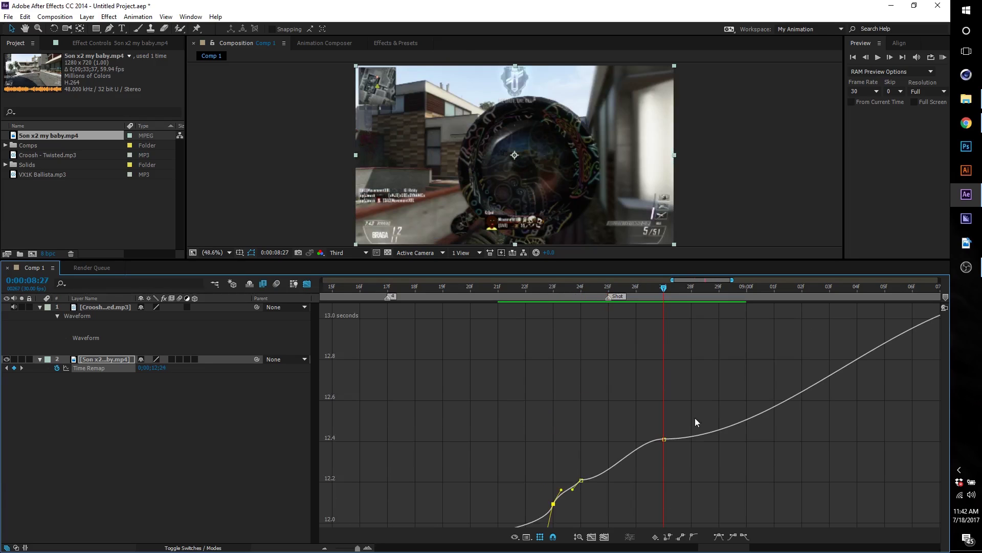
left_click(325, 548)
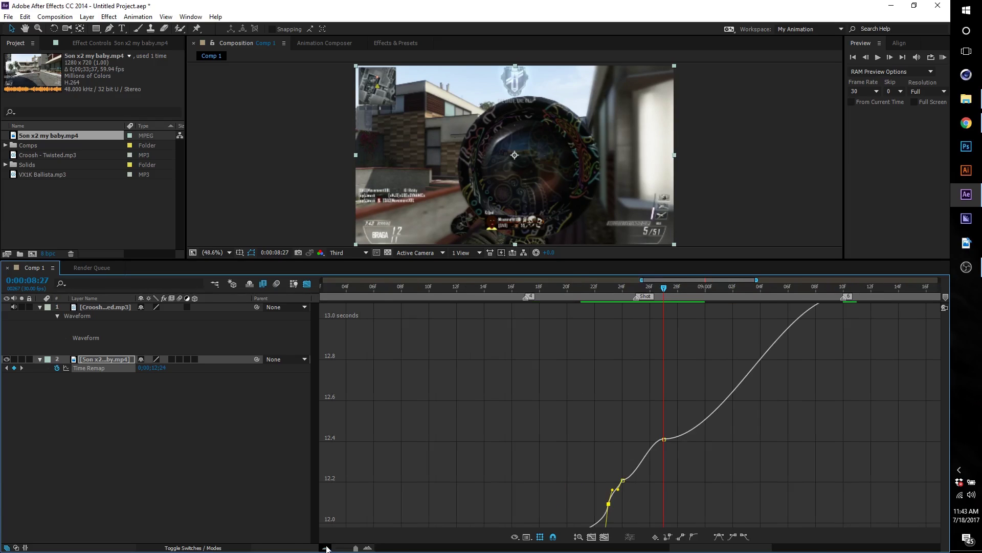
left_click(325, 548)
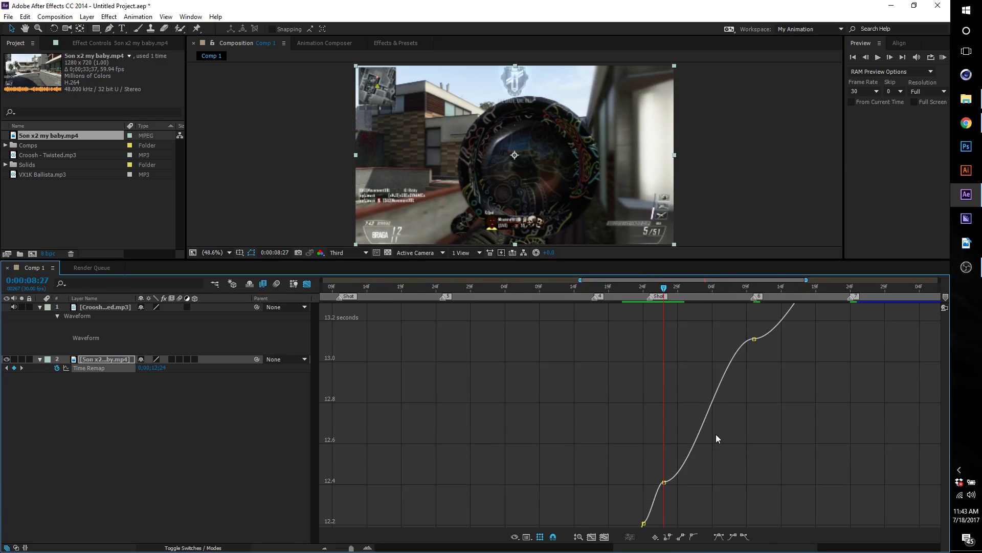
left_click(664, 467)
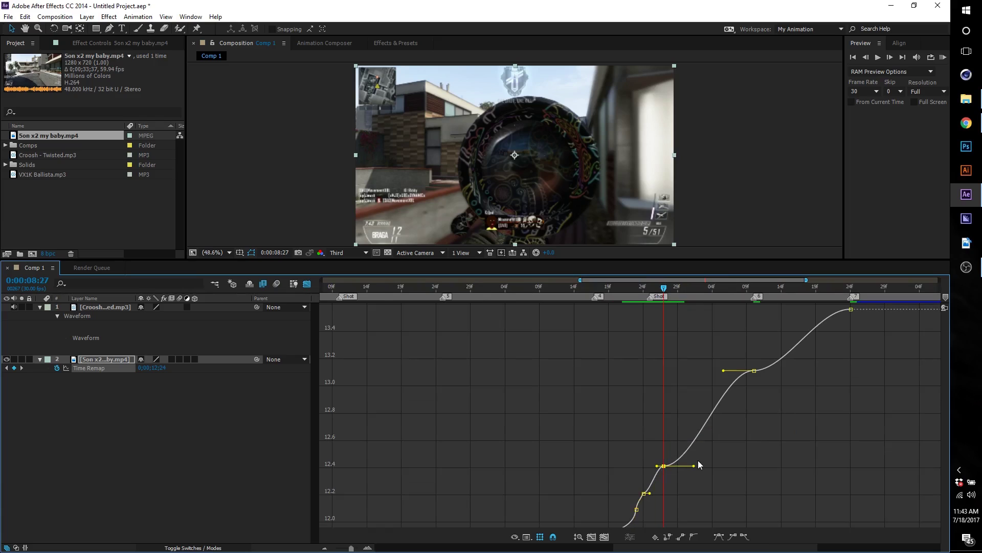
left_click_drag(698, 466, 665, 392)
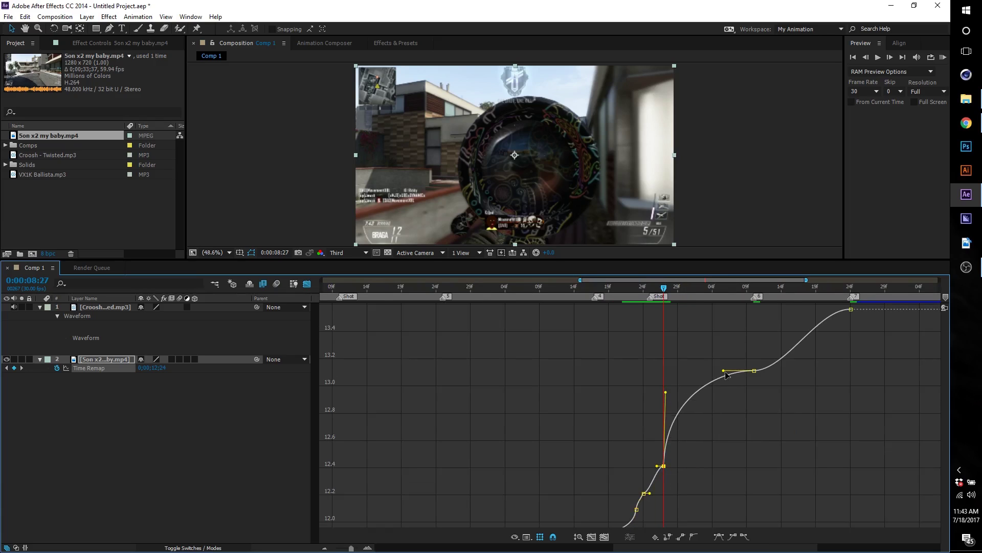
- Pull down the incoming ease handles of the next two keyframes, near 13.1 and 13.55 seconds
left_click_drag(724, 369, 765, 366)
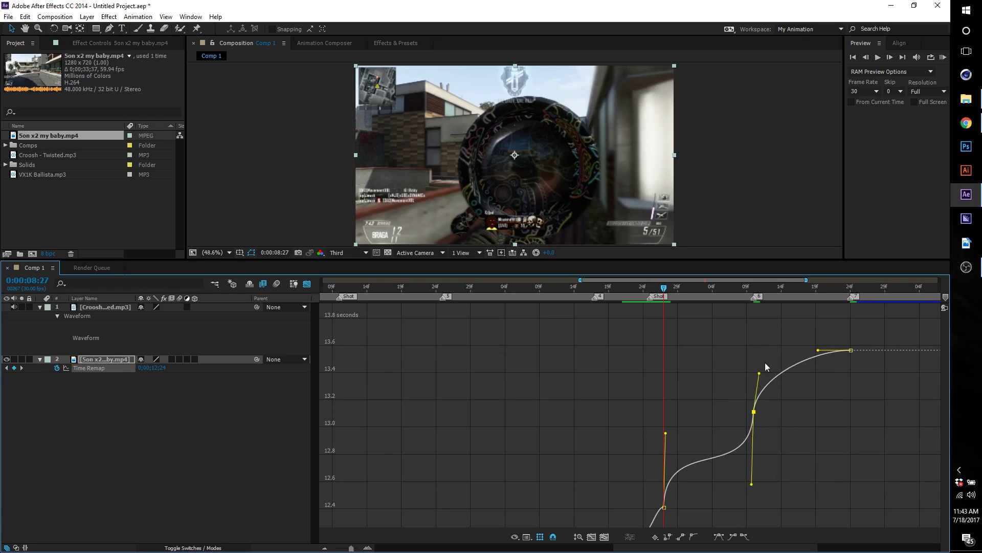
left_click_drag(820, 350, 847, 396)
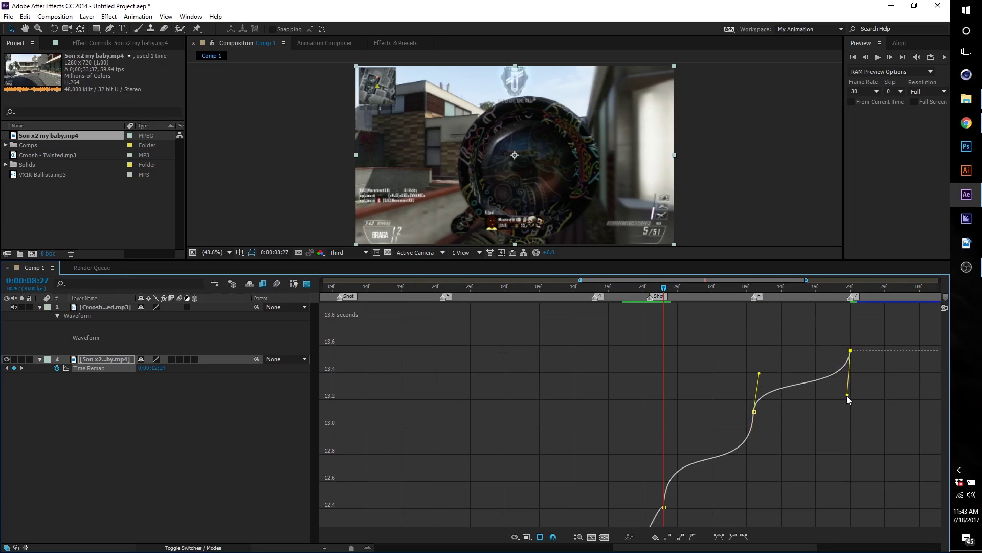
scroll(563, 422, "down", 5)
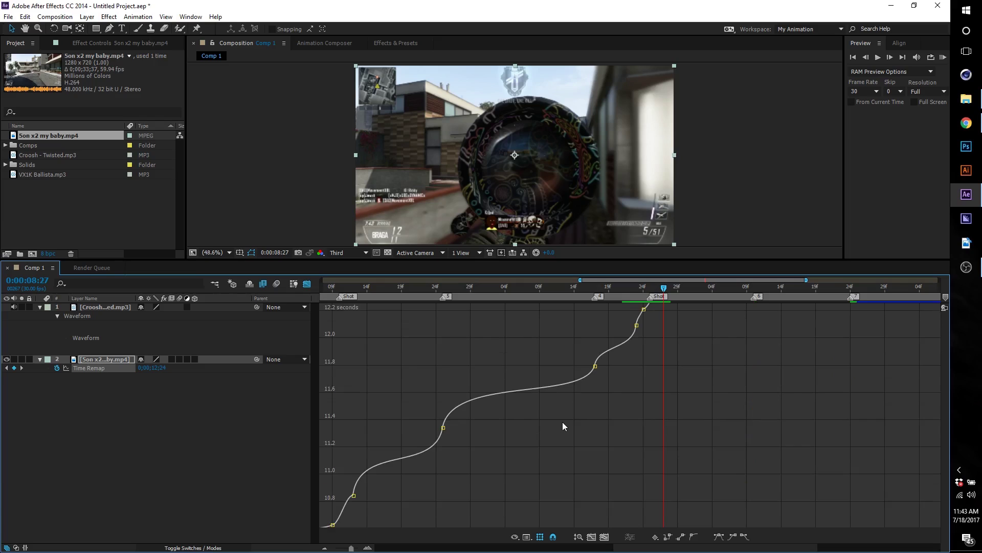
- Leave the Graph Editor for the layer bars and zoom the timeline out
left_click(308, 283)
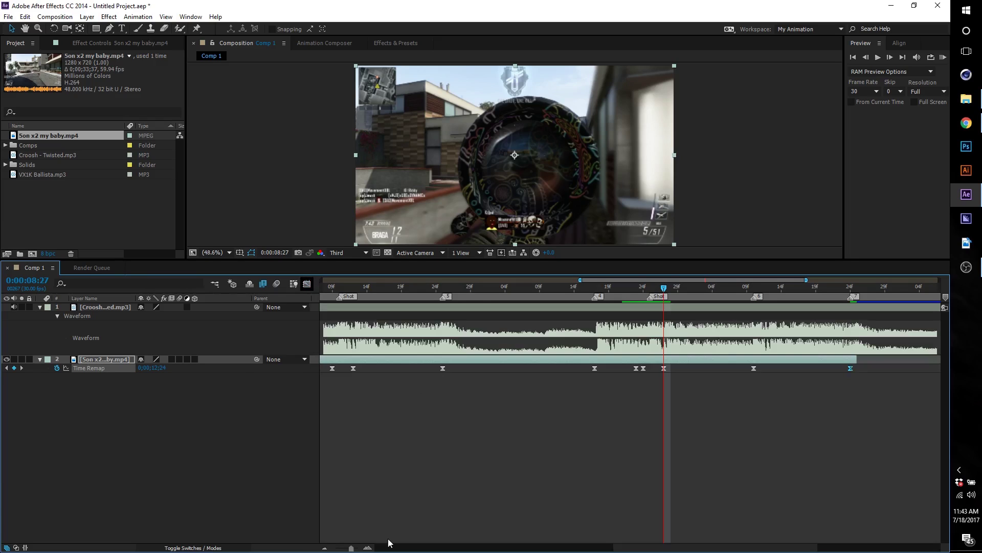
left_click(324, 547)
left_click(325, 547)
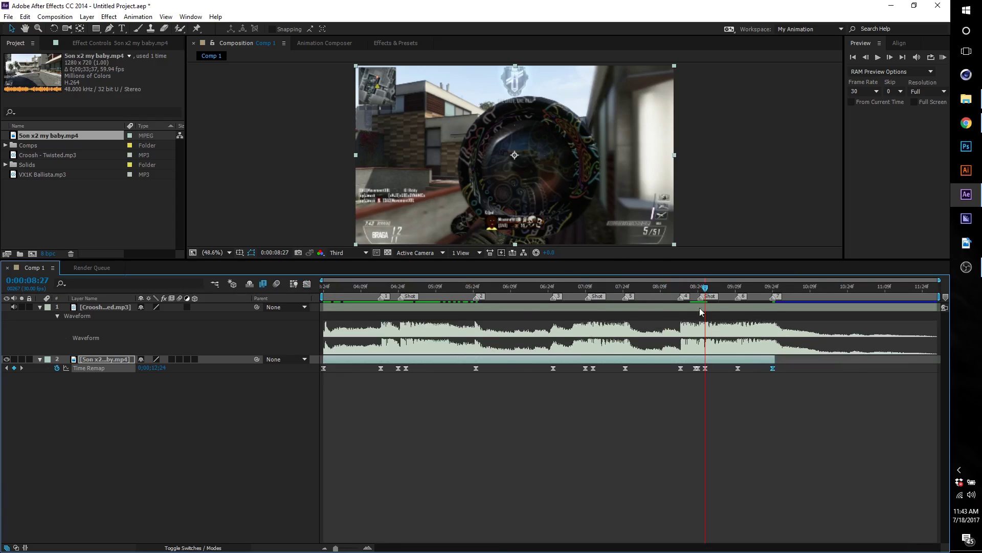
- Set the preview Resolution to Quarter and start a RAM preview
left_click(925, 92)
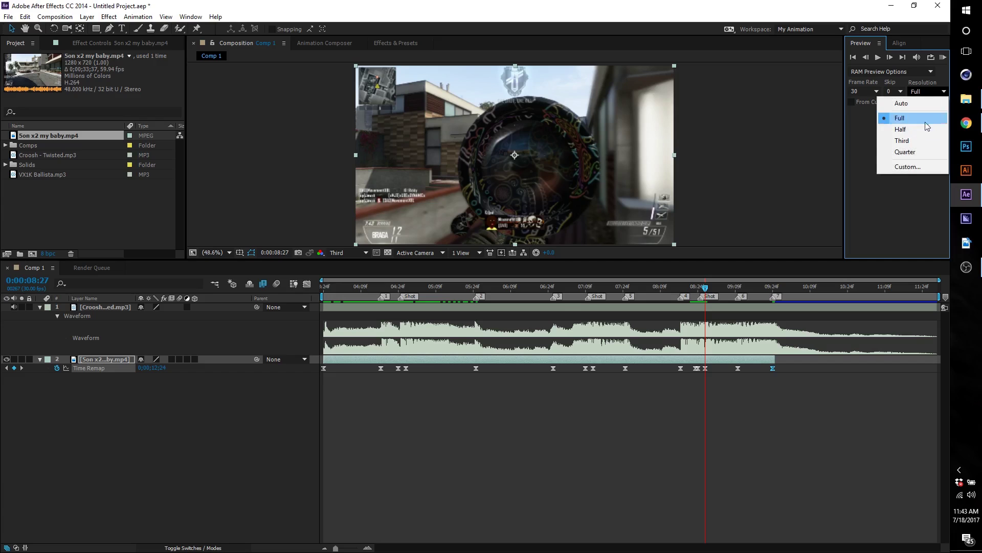
left_click(916, 152)
left_click(943, 57)
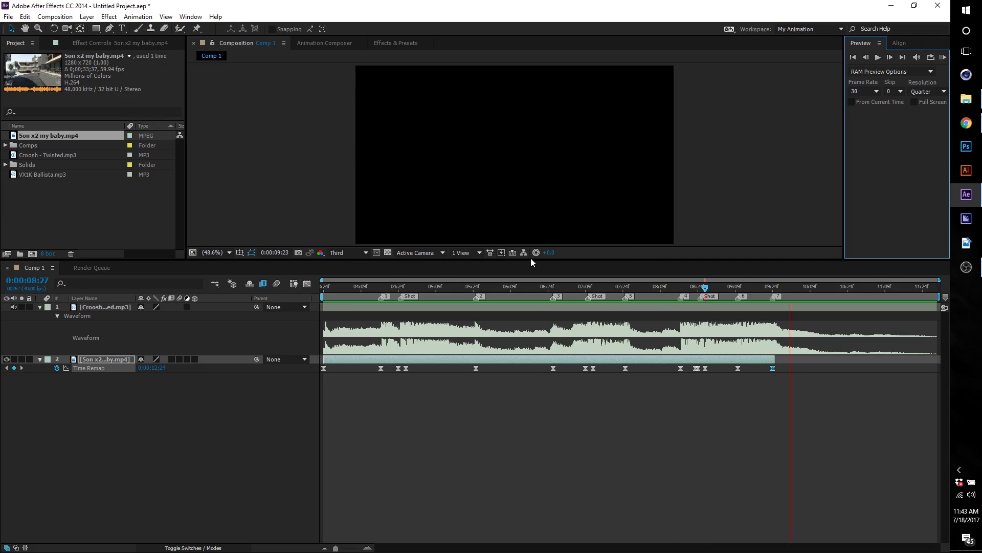
- Turn on frame blending for the gameplay layer and RAM preview it again from about six seconds
key("space")
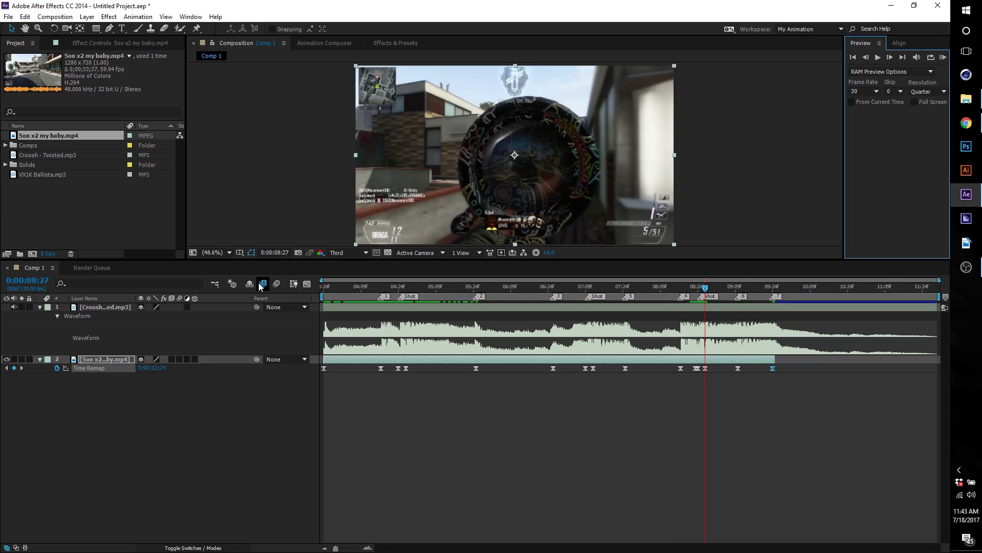
left_click(169, 359)
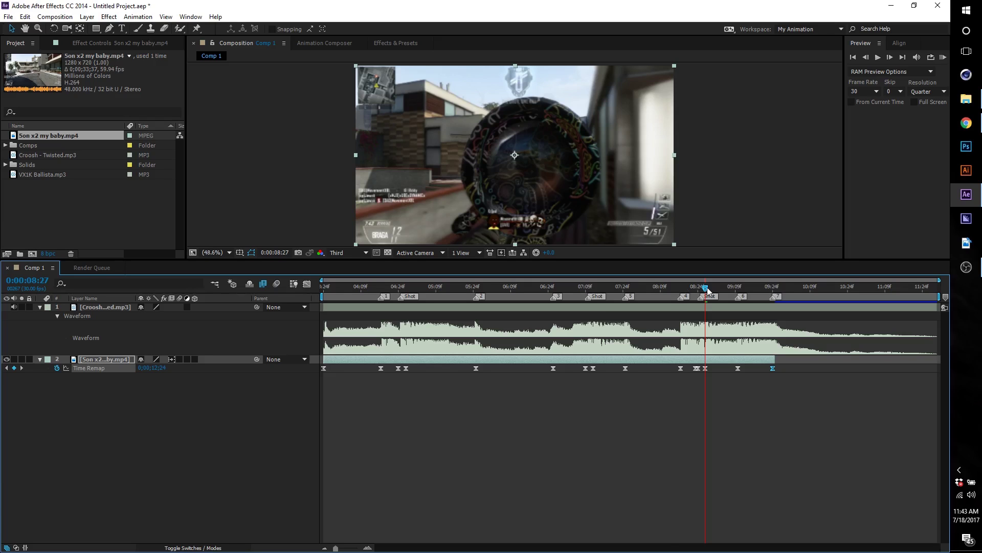
left_click_drag(707, 289, 565, 305)
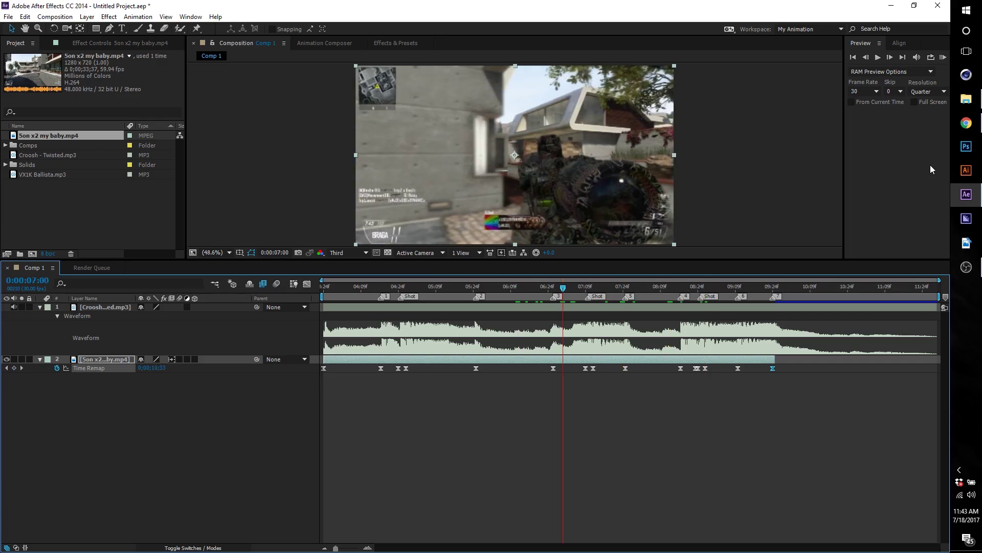
left_click(944, 57)
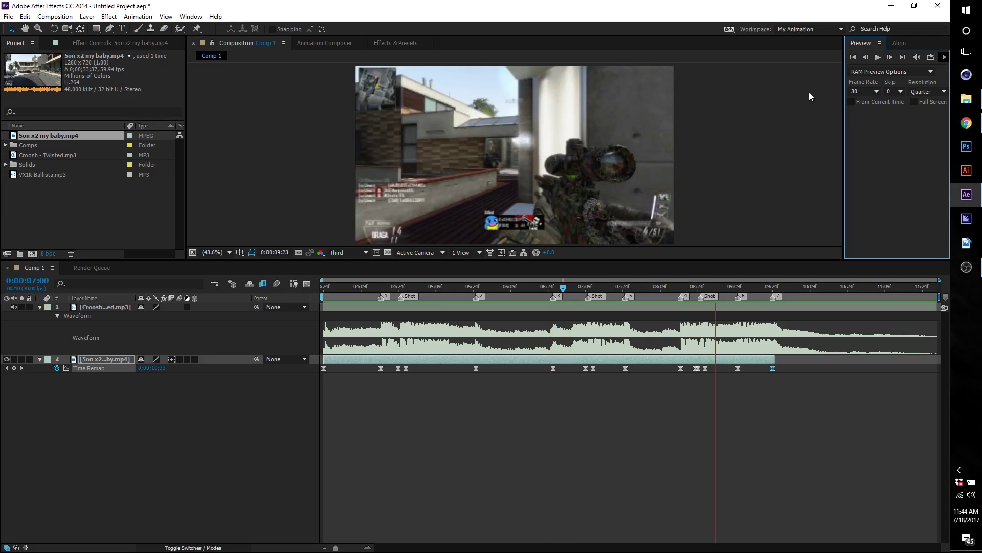
left_click(924, 92)
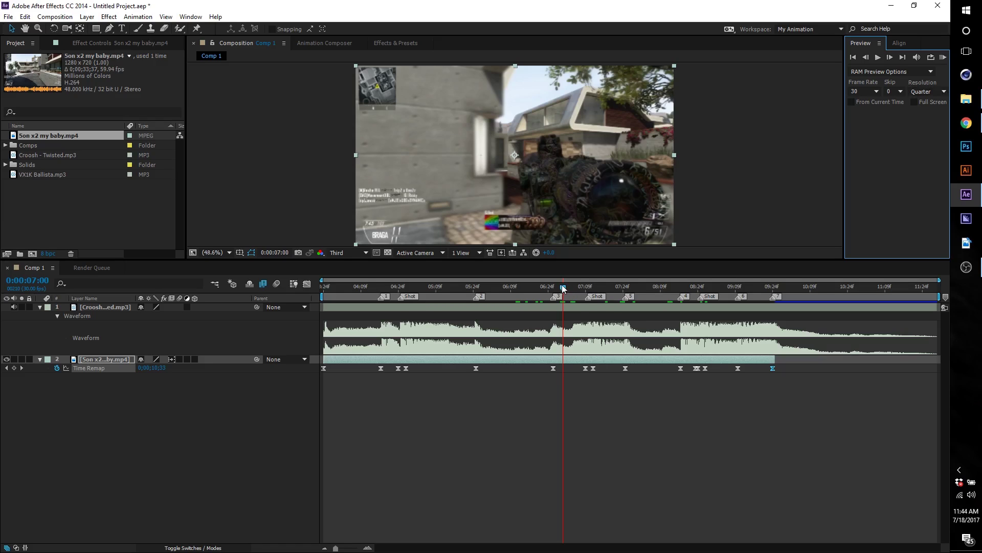
- Select the Time Remap keyframe near 0:00:08:18 and show its curve in the Graph Editor
left_click_drag(562, 288, 681, 290)
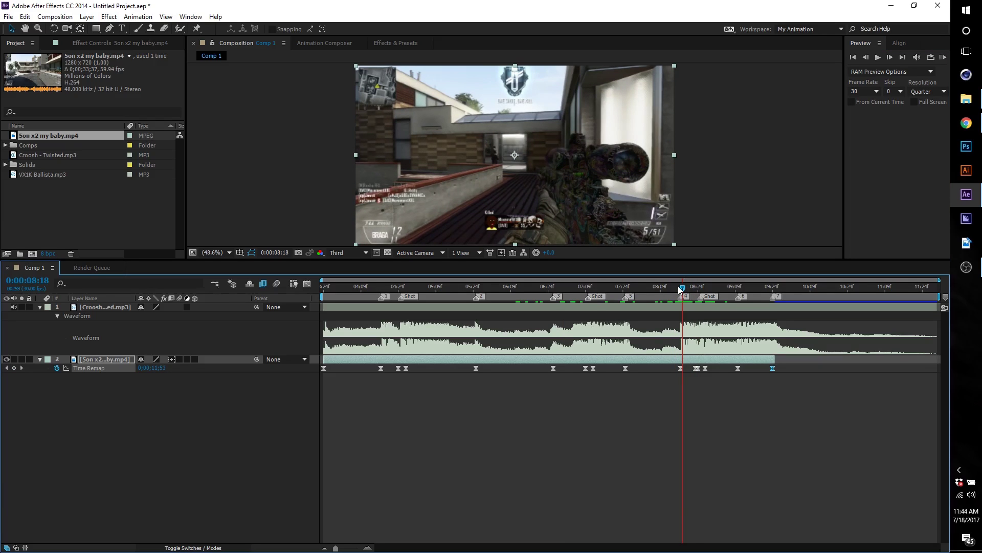
left_click(681, 368)
left_click(307, 284)
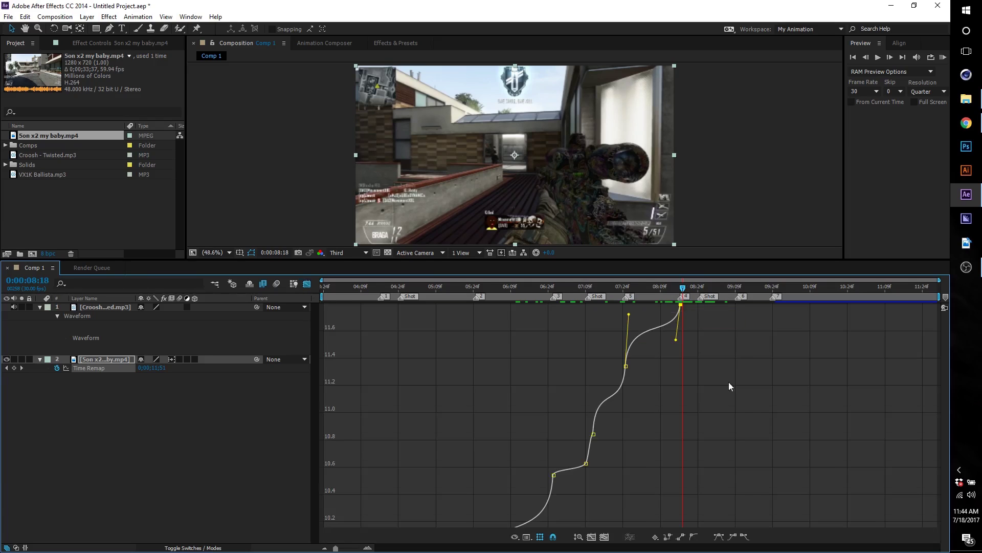
- Zoom in and drag the 8:18 keyframe's Bezier handle upward, then toggle the Graph Editor off and on
scroll(728, 381, "up", 3)
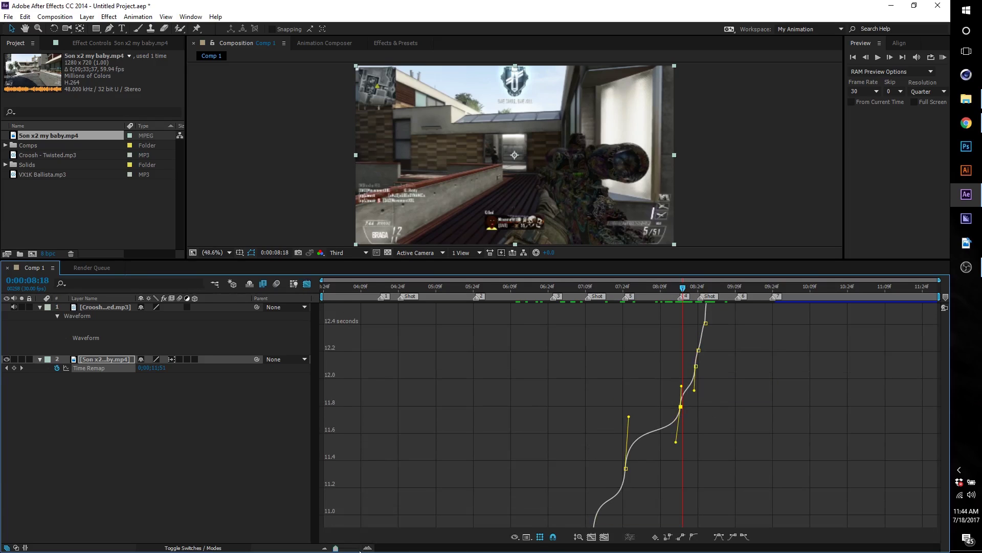
scroll(542, 468, "up", 5)
left_click_drag(670, 390, 672, 378)
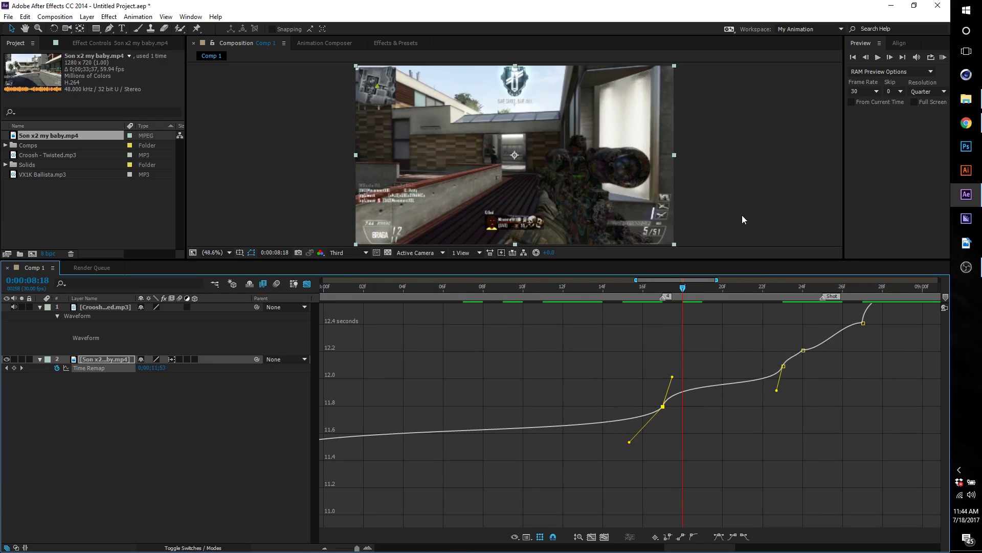
left_click(307, 284)
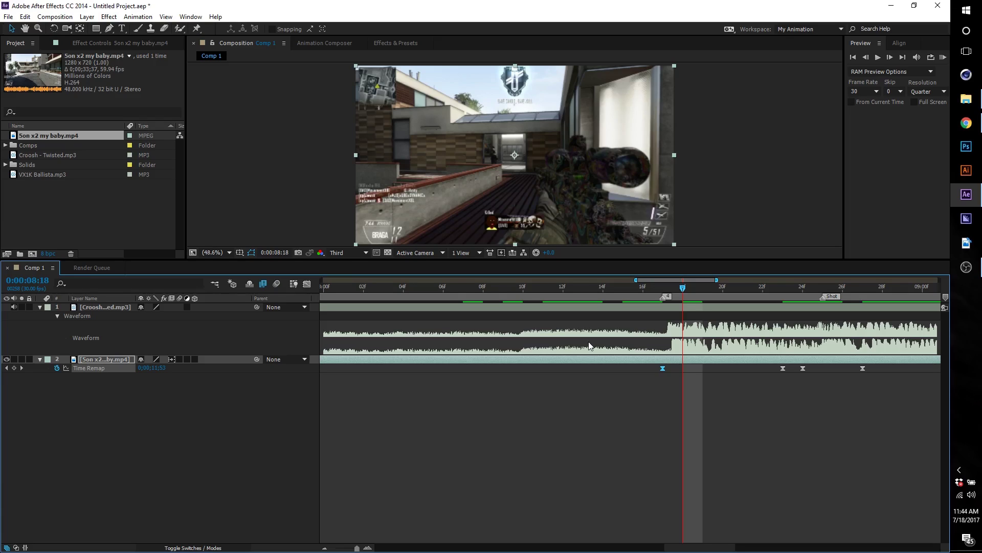
left_click(307, 284)
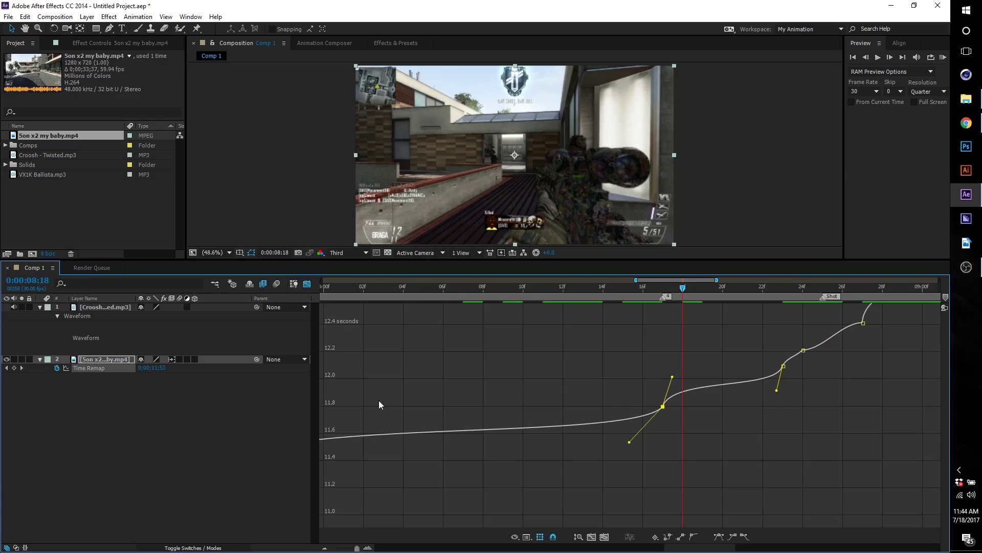
- Return to layer bars zoomed to about eight seconds and scrub from 0:00:05:21 to 0:00:07:04
left_click(306, 284)
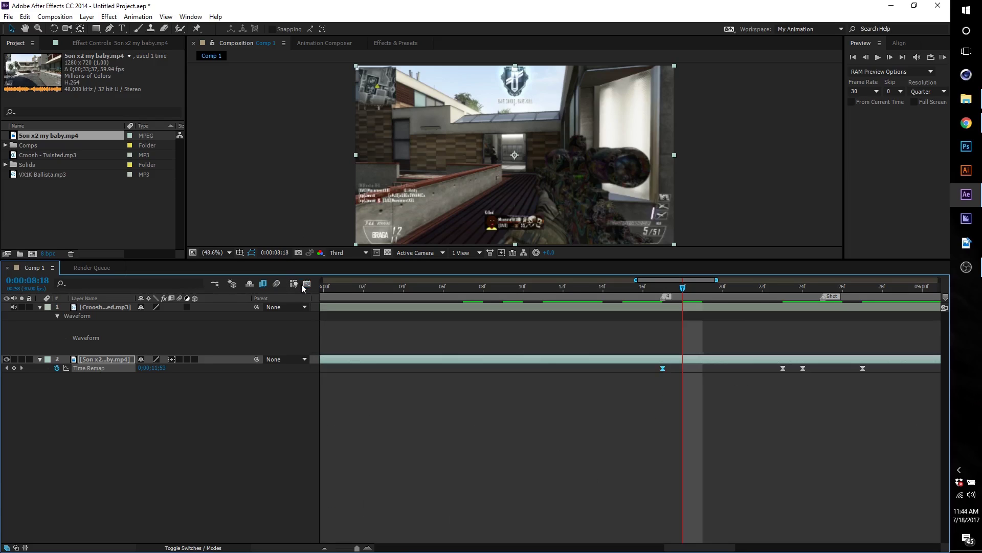
left_click(324, 548)
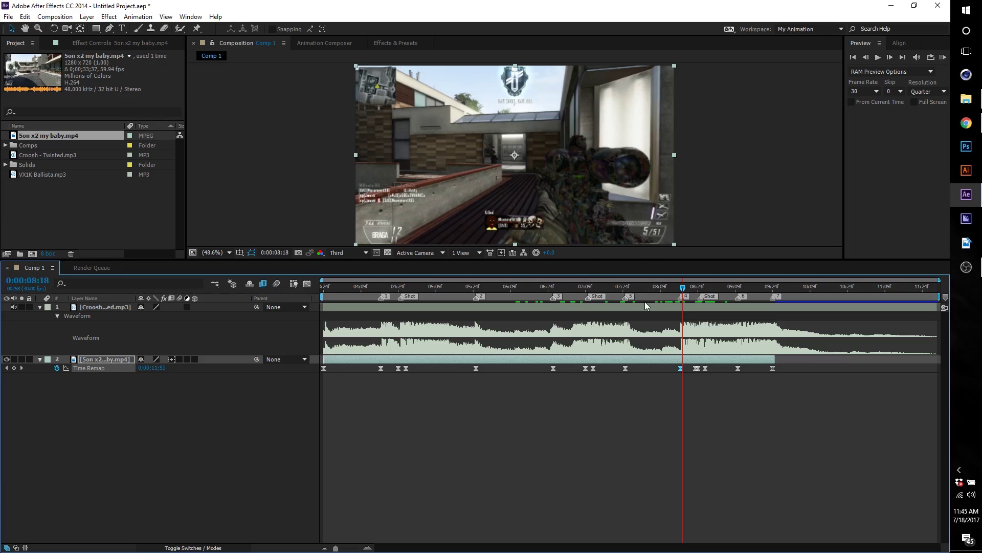
left_click_drag(683, 287, 466, 288)
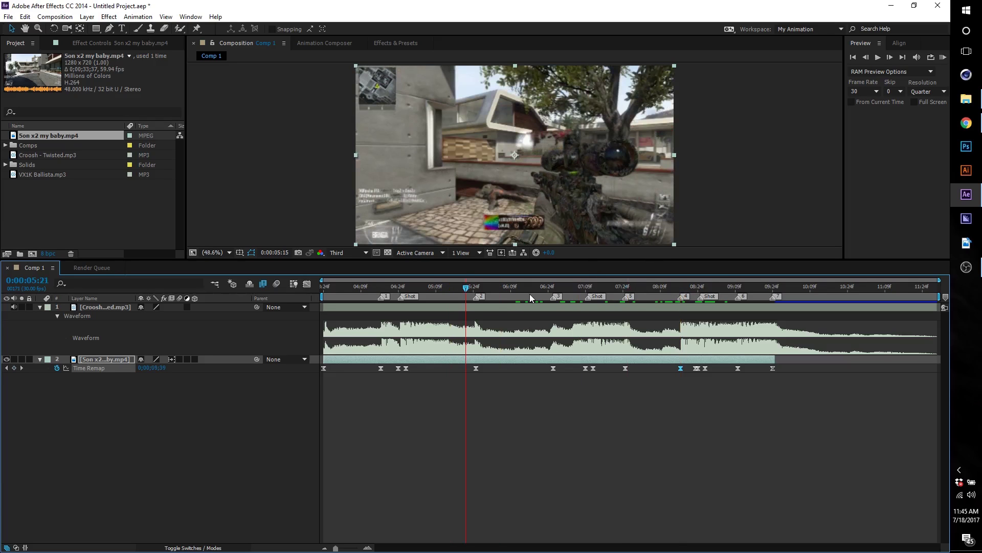
left_click(575, 288)
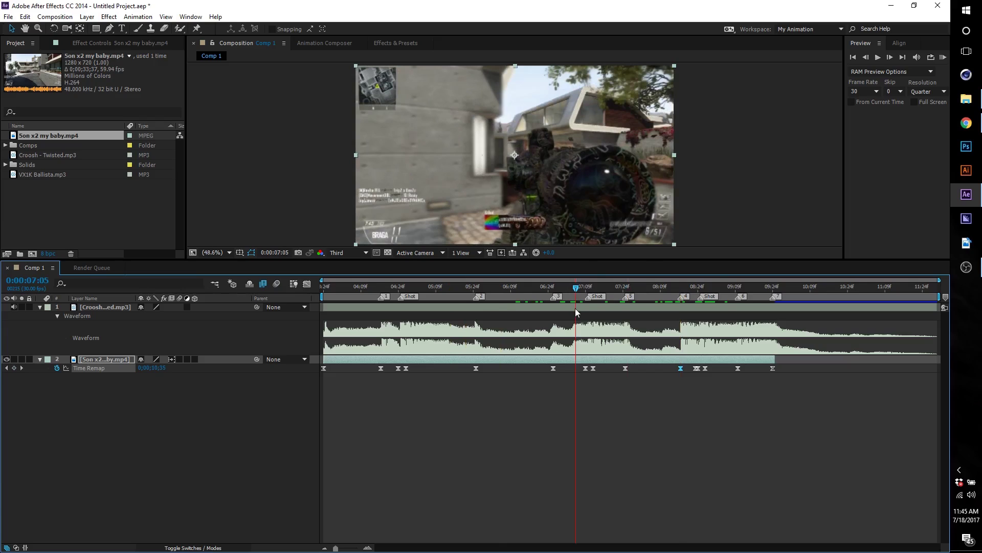
left_click_drag(576, 288, 570, 290)
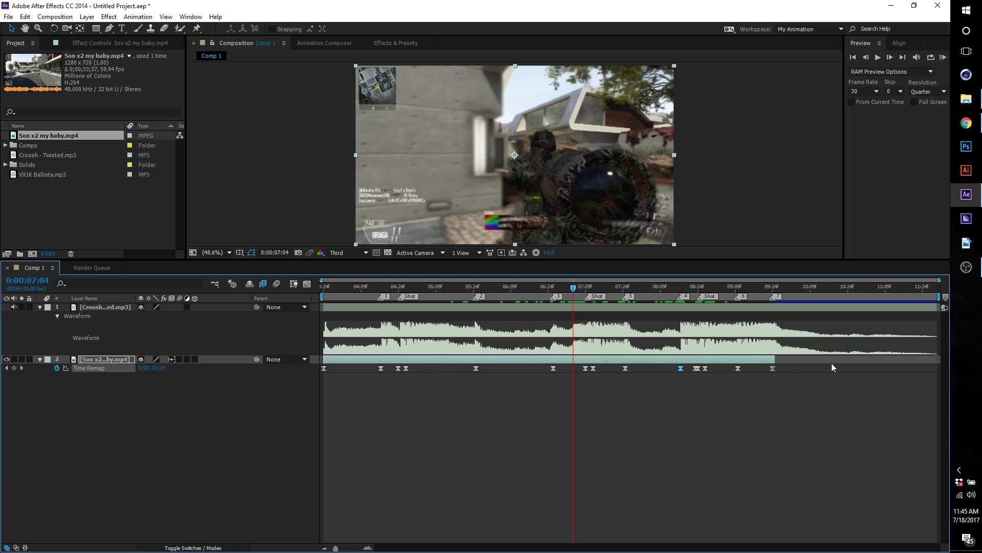
left_click_drag(574, 291, 442, 318)
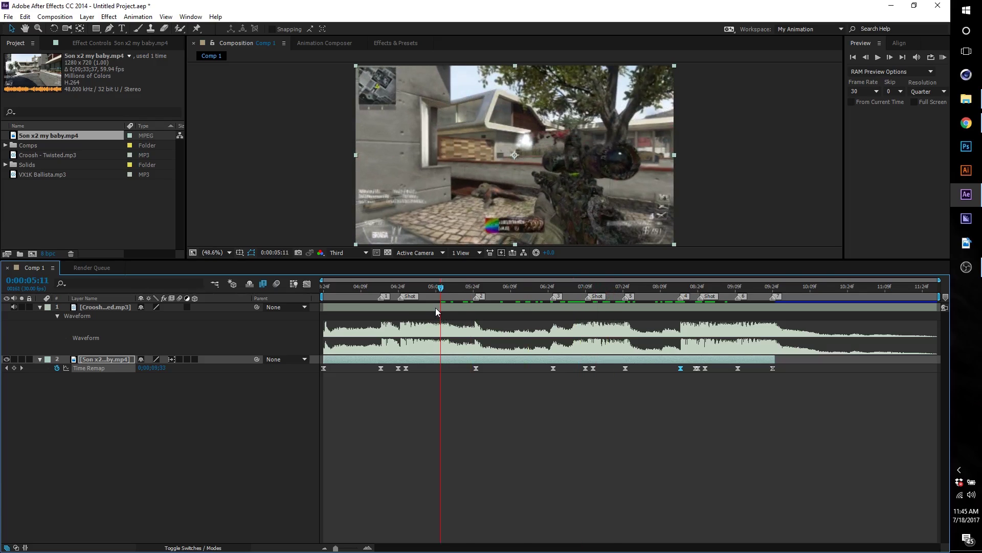
mouse_move(441, 289)
left_mouse_down()
mouse_move(788, 300)
mouse_move(484, 306)
mouse_move(314, 329)
mouse_move(367, 313)
mouse_move(471, 306)
left_mouse_up()
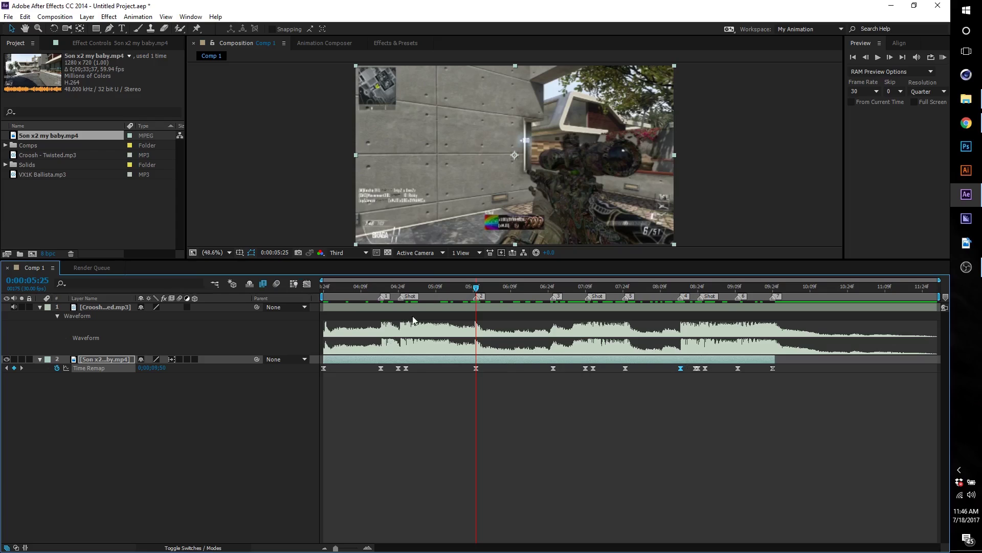
left_click(307, 283)
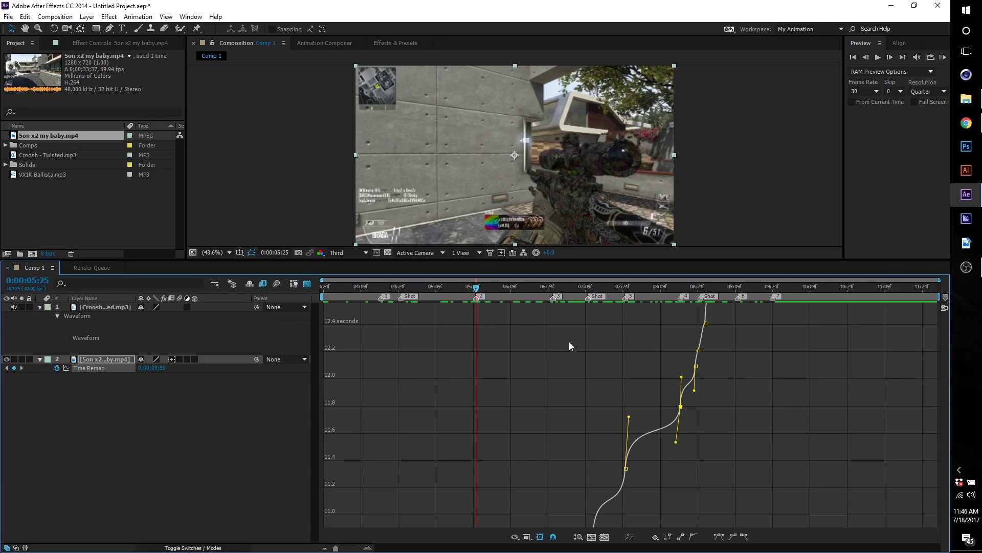
left_click(308, 284)
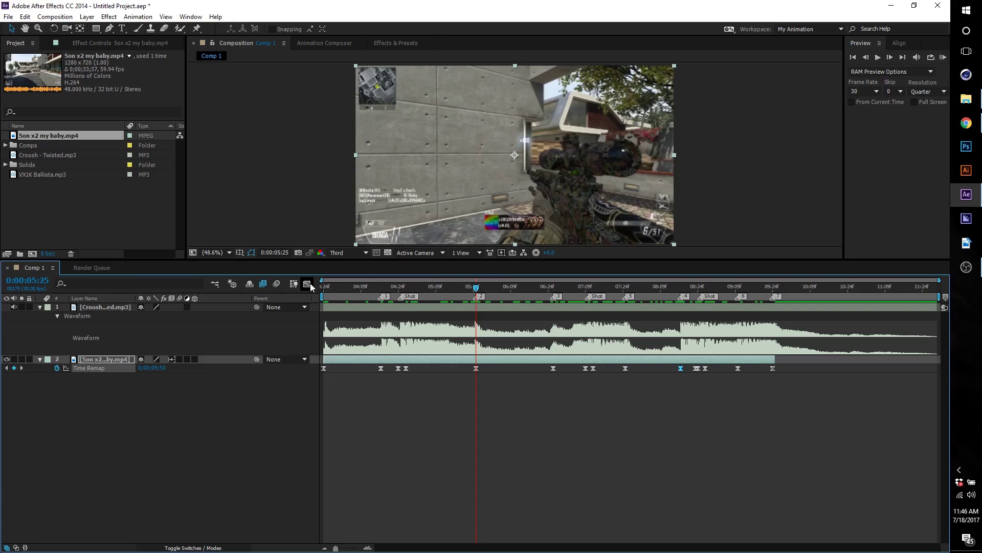
left_click(307, 283)
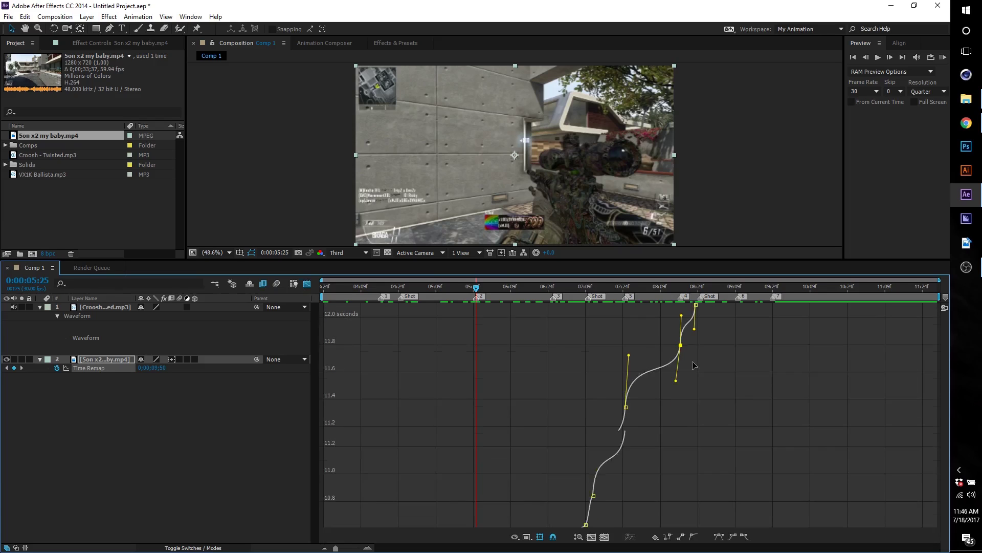
scroll(694, 366, "up", 3)
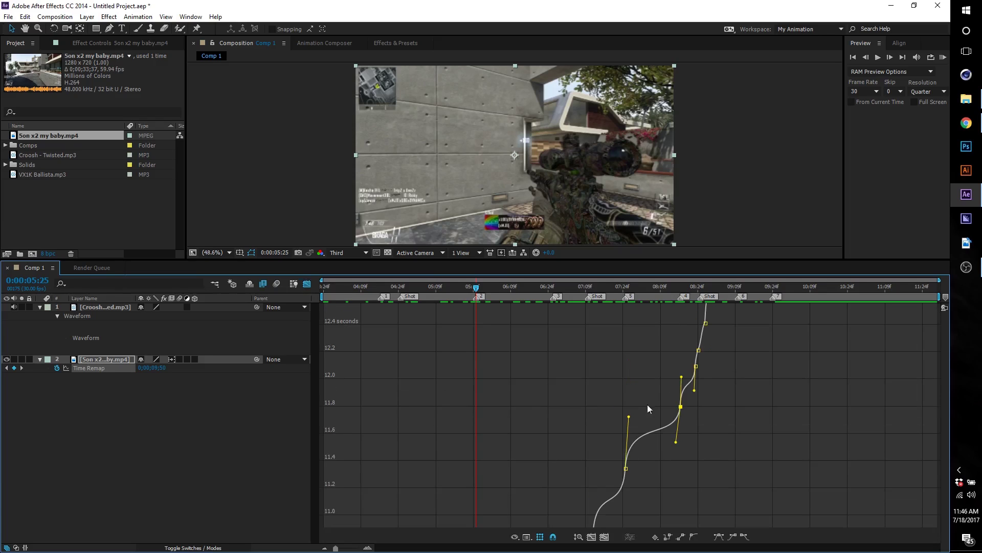
left_click(307, 283)
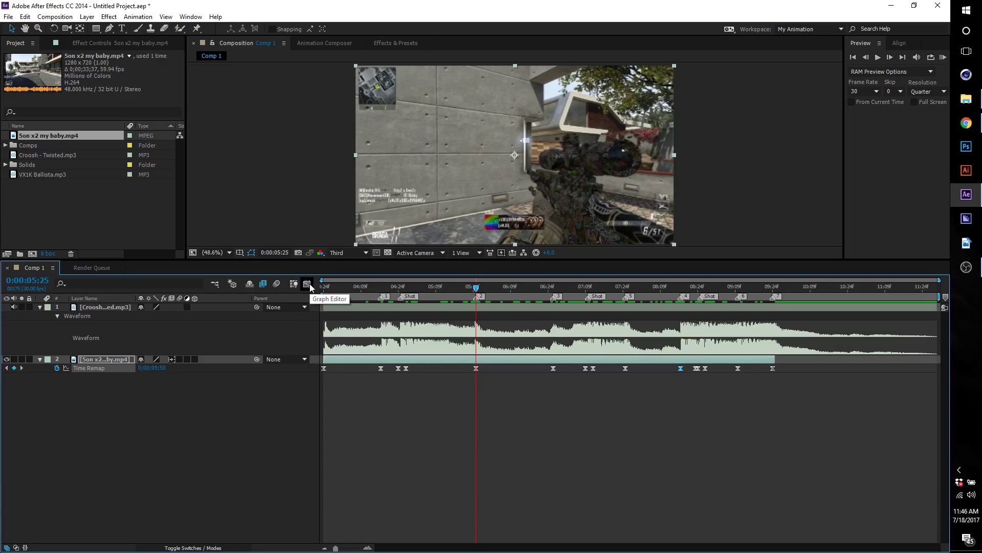